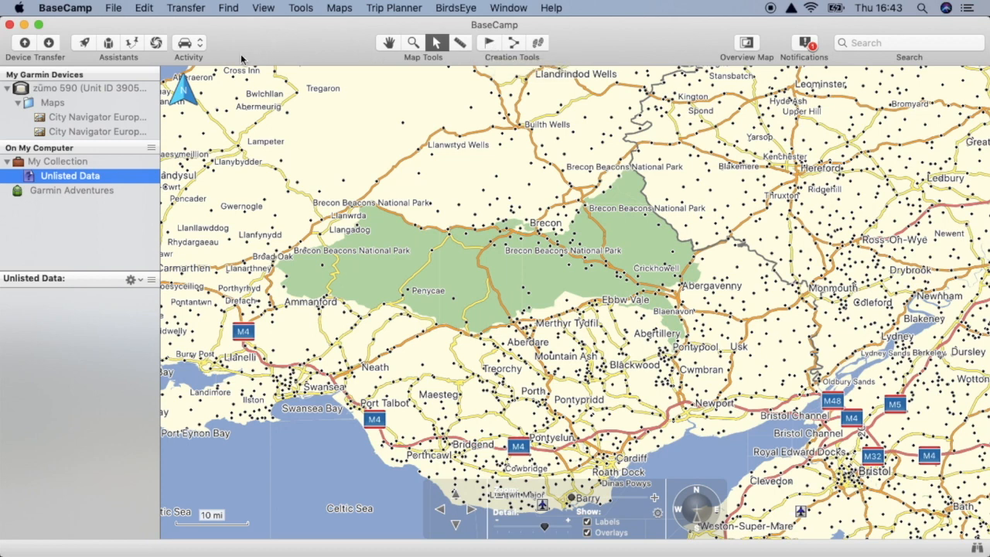
# - Choose Driving as the activity and create a new list named "Demo 1" in My Collection
pyautogui.click(196, 48)
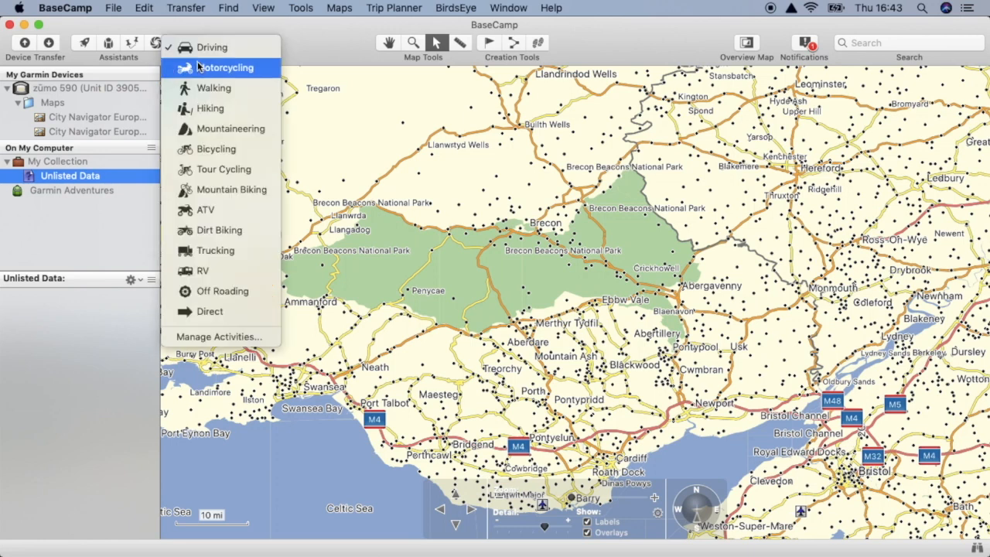
pyautogui.click(251, 44)
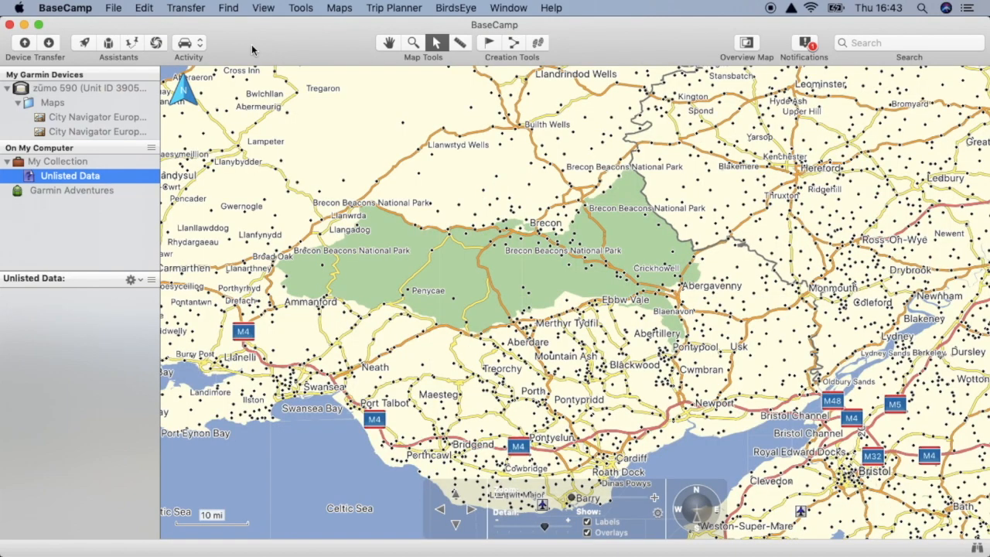
pyautogui.click(114, 10)
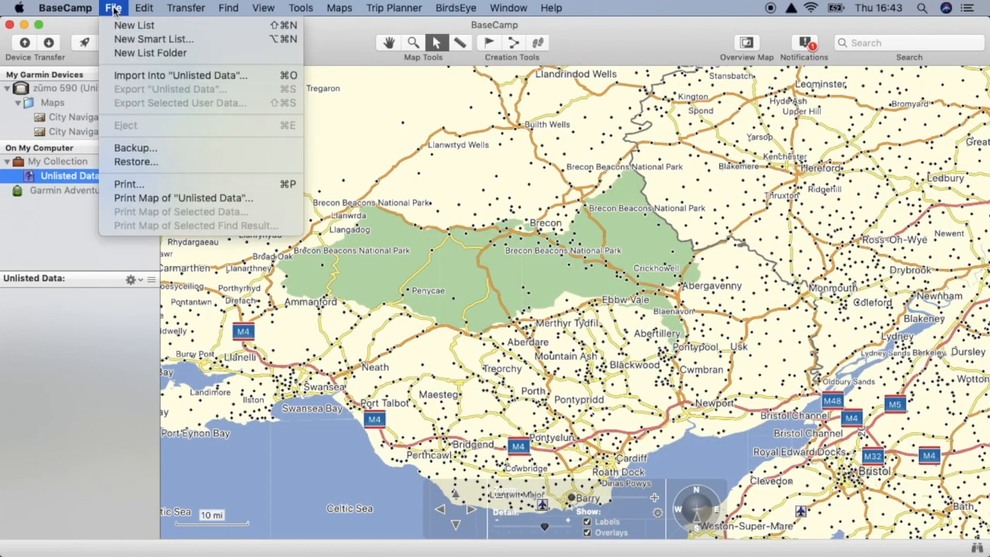
pyautogui.click(178, 28)
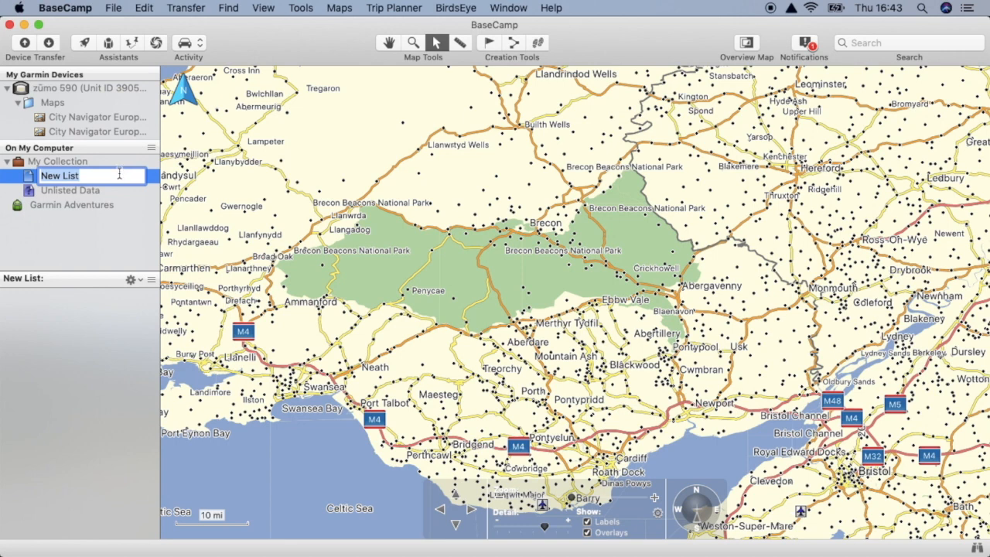
pyautogui.write('Demo 1')
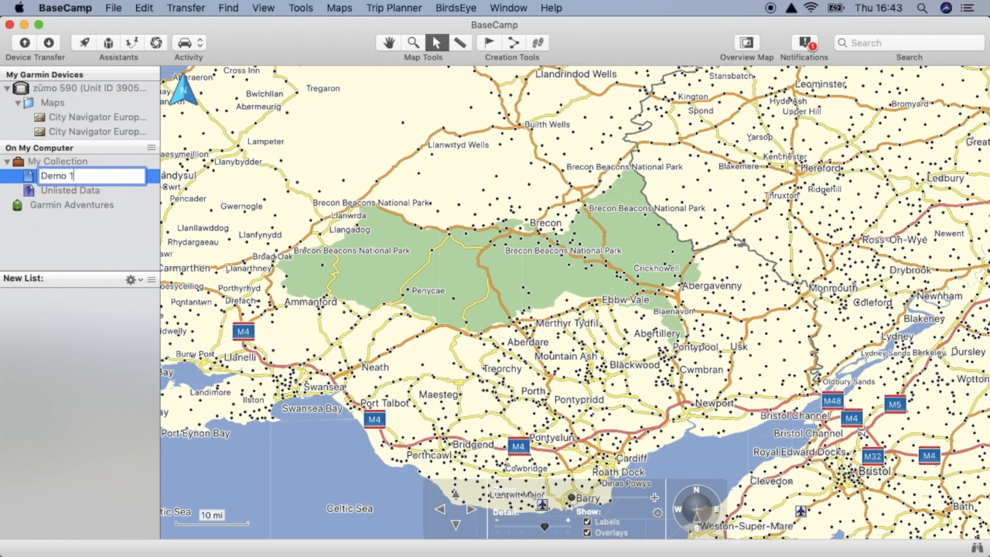
pyautogui.press('Return')
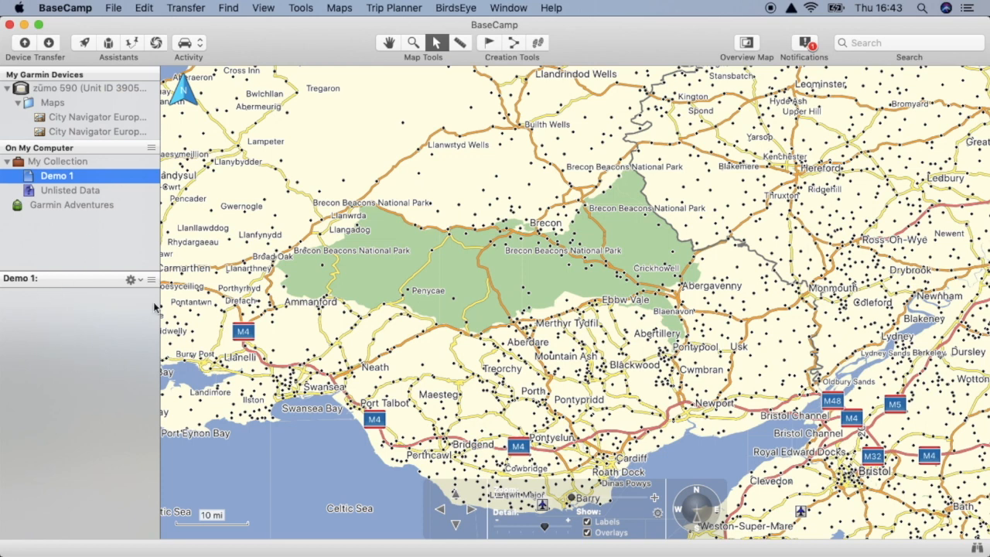
# - Create a waypoint in Demo 1 from the West End Cafe point of interest on Broad Street in Llandovery, then close its details
pyautogui.click(413, 43)
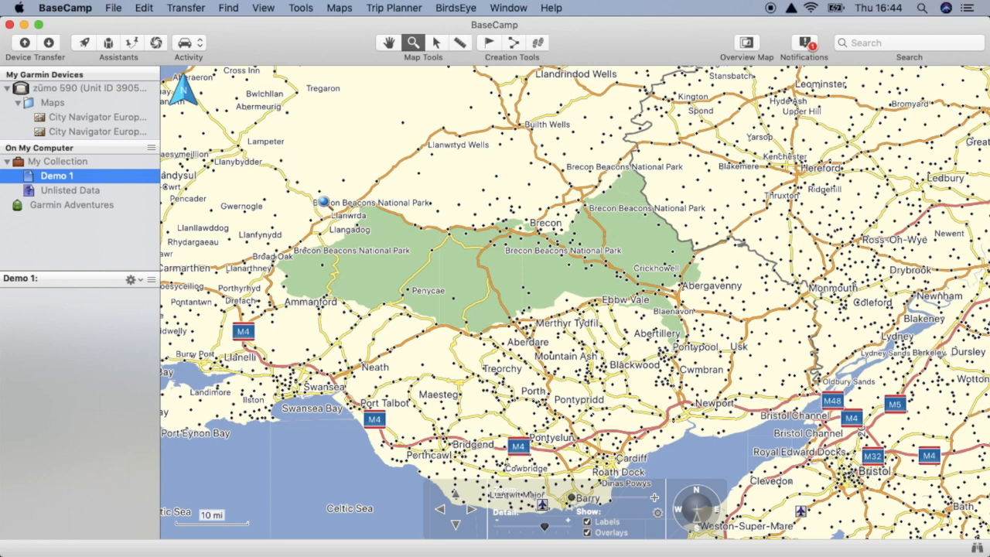
pyautogui.moveTo(310, 192); pyautogui.dragTo(375, 231)
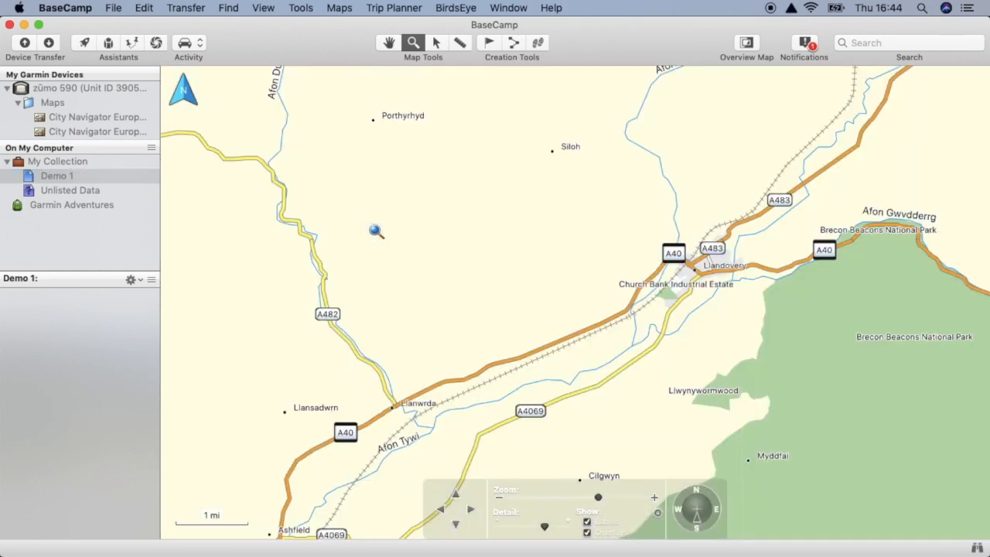
pyautogui.moveTo(693, 262); pyautogui.dragTo(720, 286)
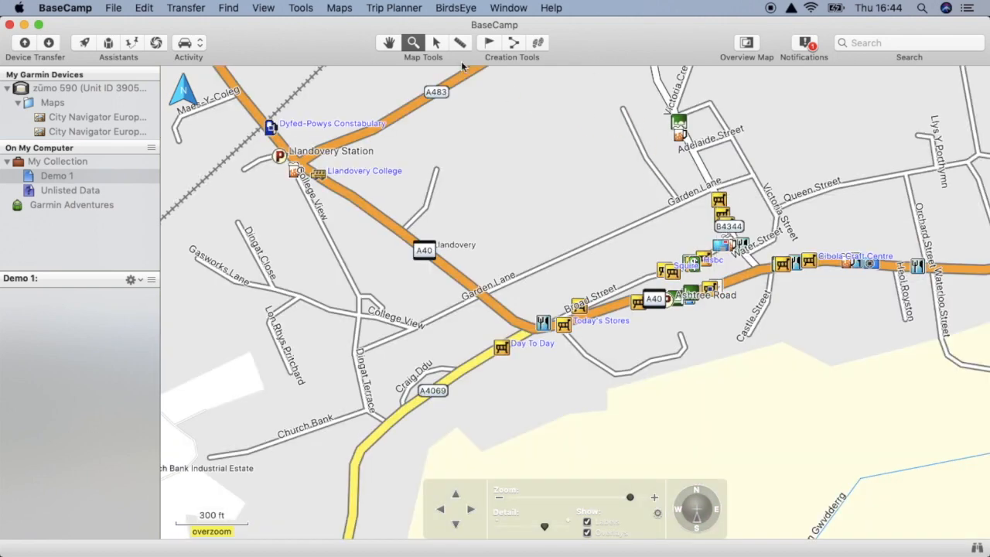
pyautogui.click(436, 42)
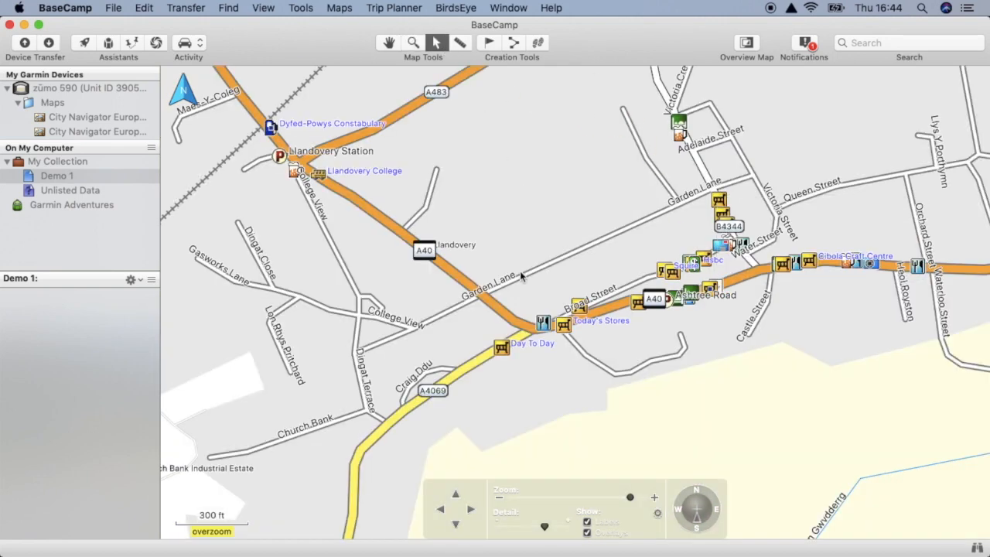
pyautogui.click(544, 324)
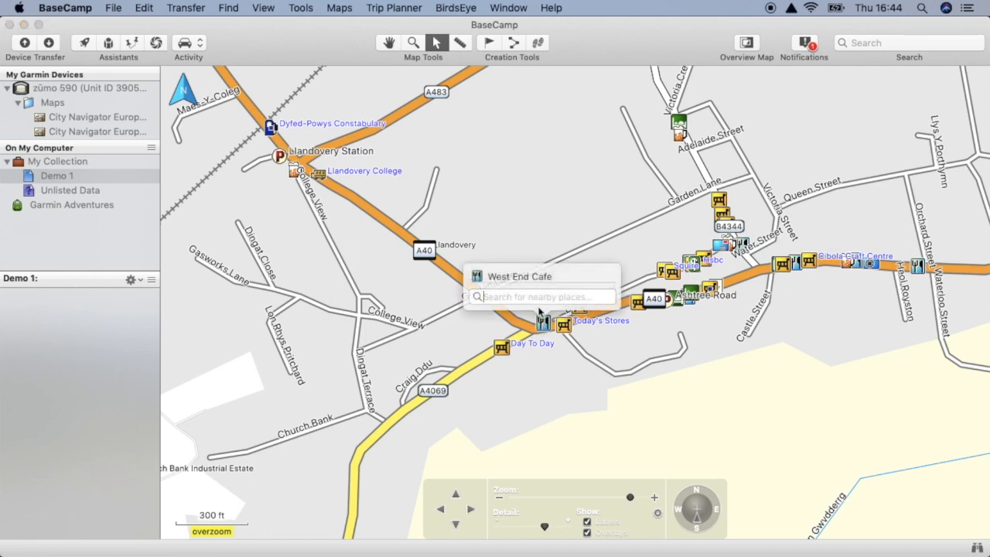
pyautogui.click(529, 279)
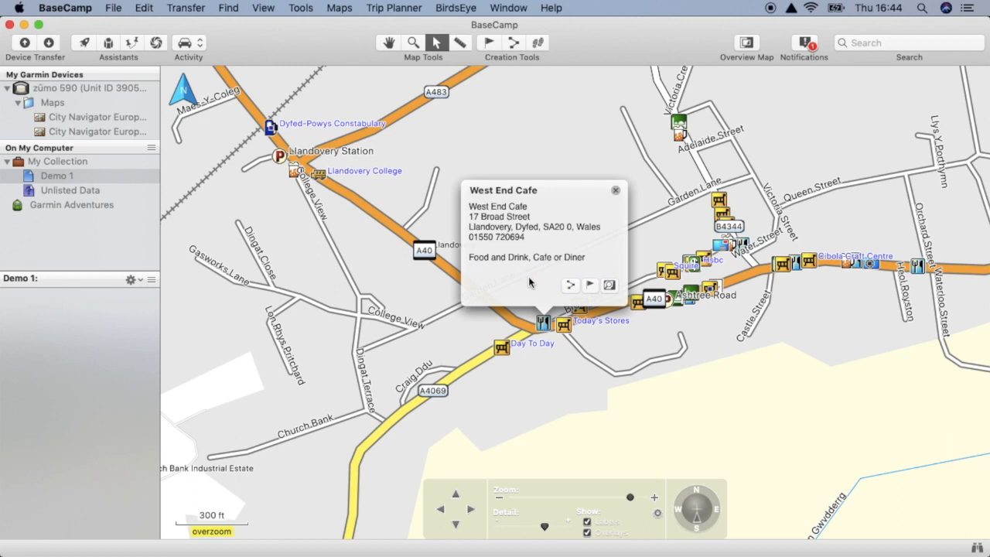
pyautogui.click(590, 286)
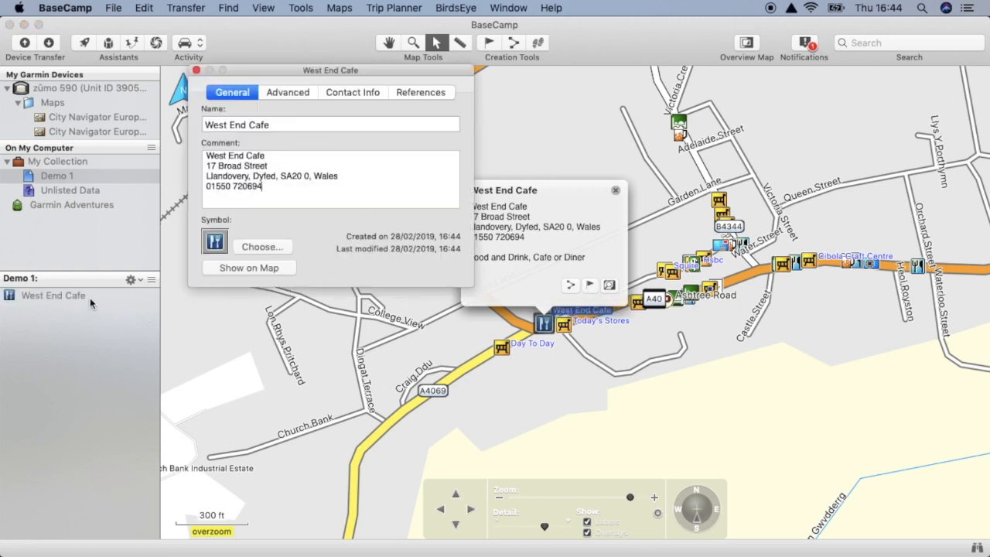
pyautogui.click(197, 70)
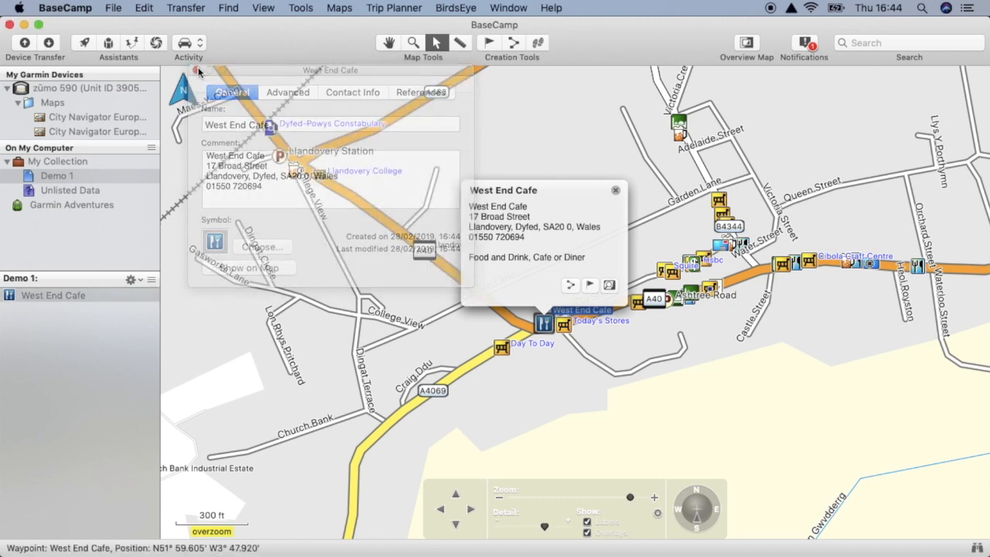
pyautogui.click(614, 190)
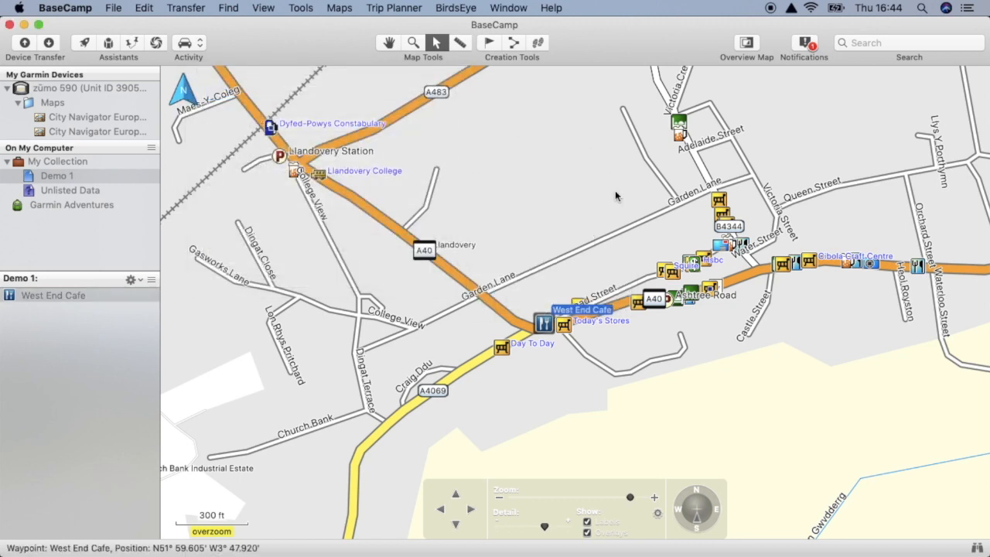
# - Place a new waypoint on the A4069 southwest of Llandovery, just southeast of the Llandovery Rugby Football Club grounds
pyautogui.click(391, 45)
pyautogui.moveTo(334, 400); pyautogui.dragTo(866, 21)
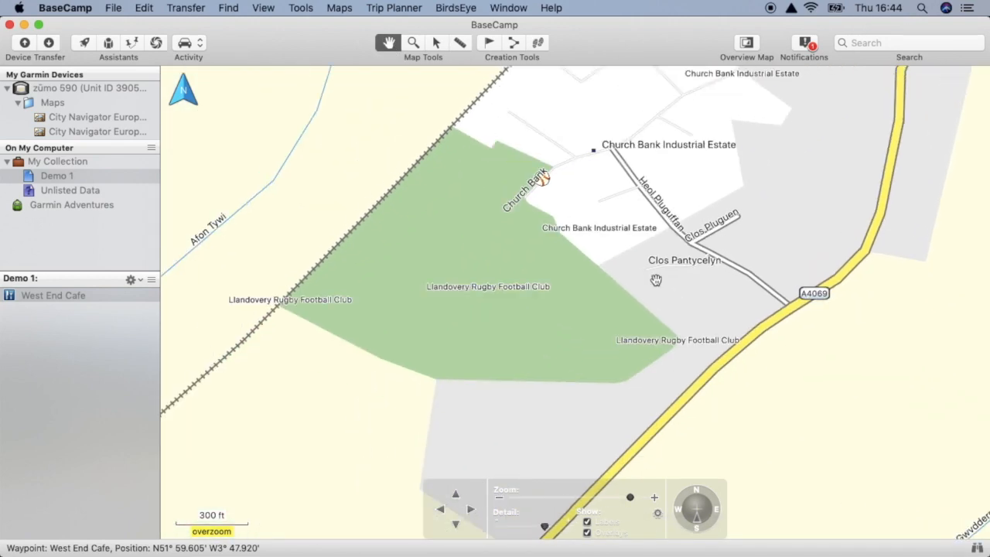
pyautogui.moveTo(574, 400); pyautogui.dragTo(634, 269)
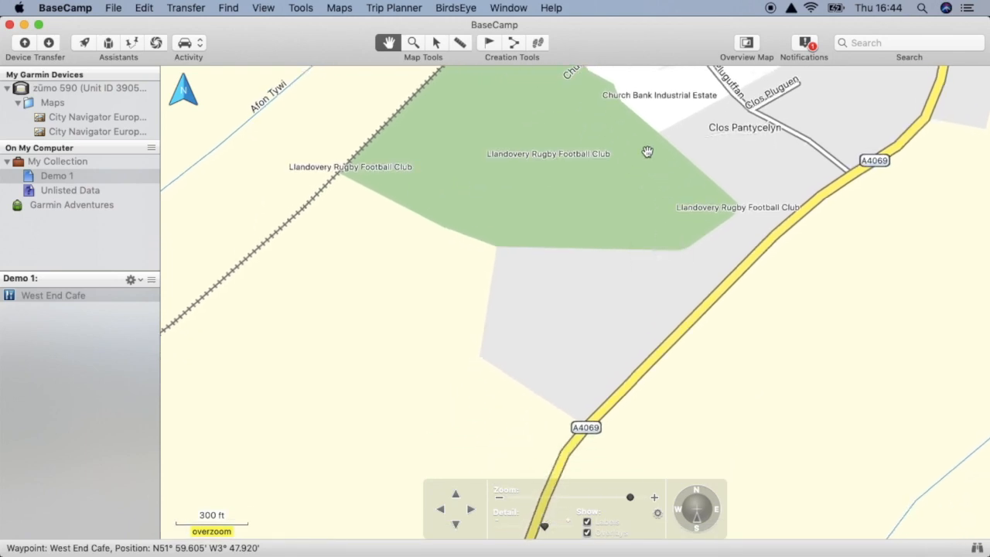
pyautogui.click(495, 42)
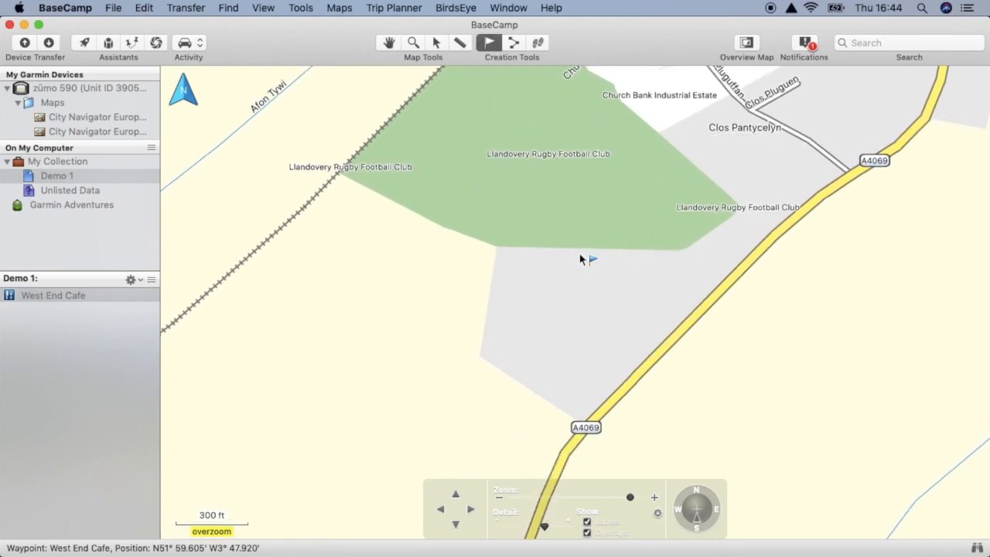
pyautogui.click(653, 357)
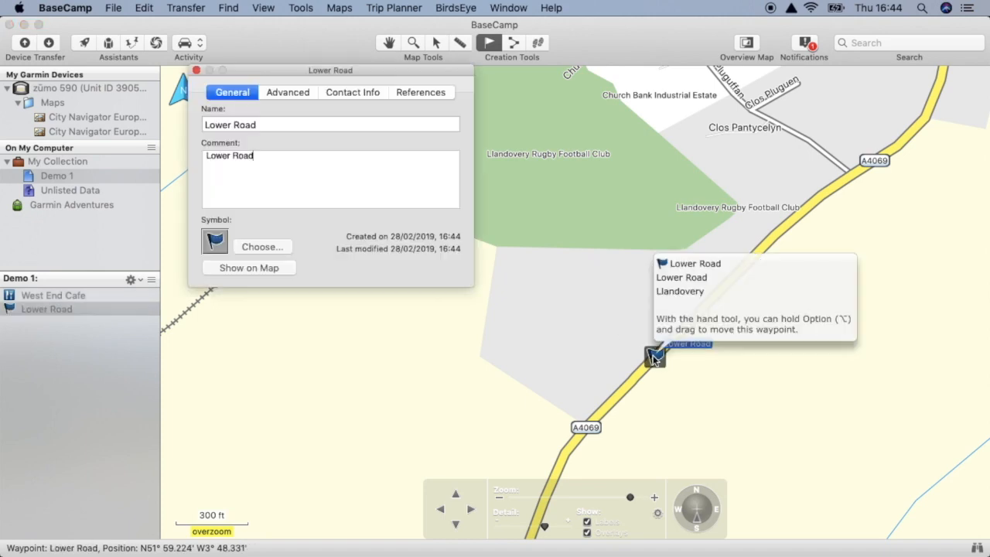
# - Rename the new A4069 waypoint as "Owl's Nest Tea Room"
pyautogui.tripleClick(298, 123)
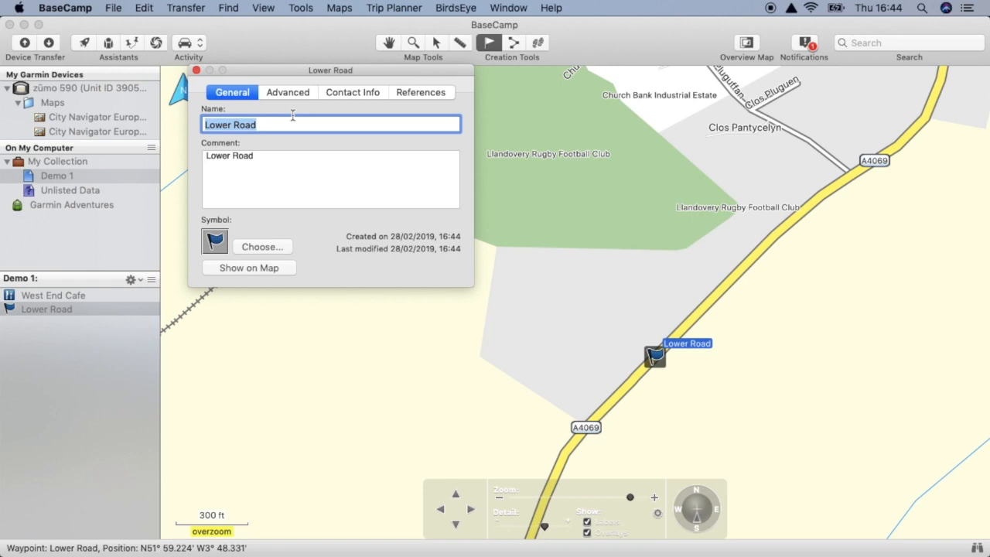
pyautogui.write("Owl's Nest Tea")
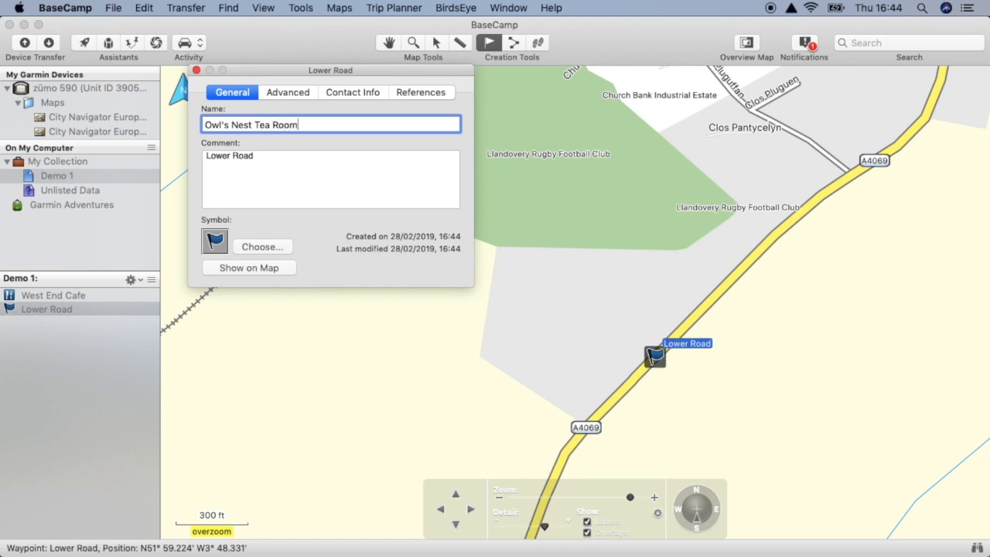
pyautogui.press('Return')
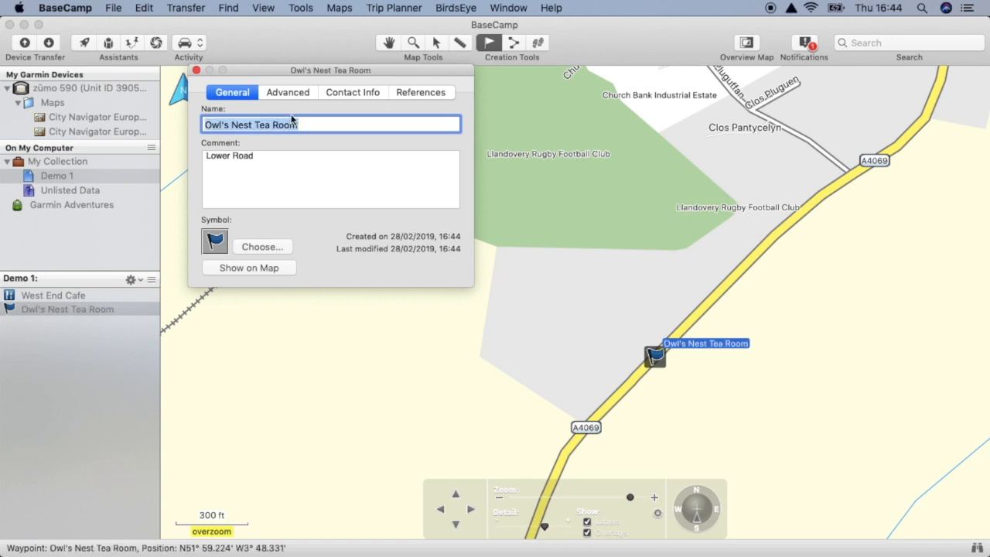
# - Change the Owl's Nest Tea Room waypoint's symbol to the knife-and-fork restaurant icon and close its properties
pyautogui.click(250, 246)
pyautogui.scroll(8, 298, 176)
pyautogui.scroll(4, 298, 176)
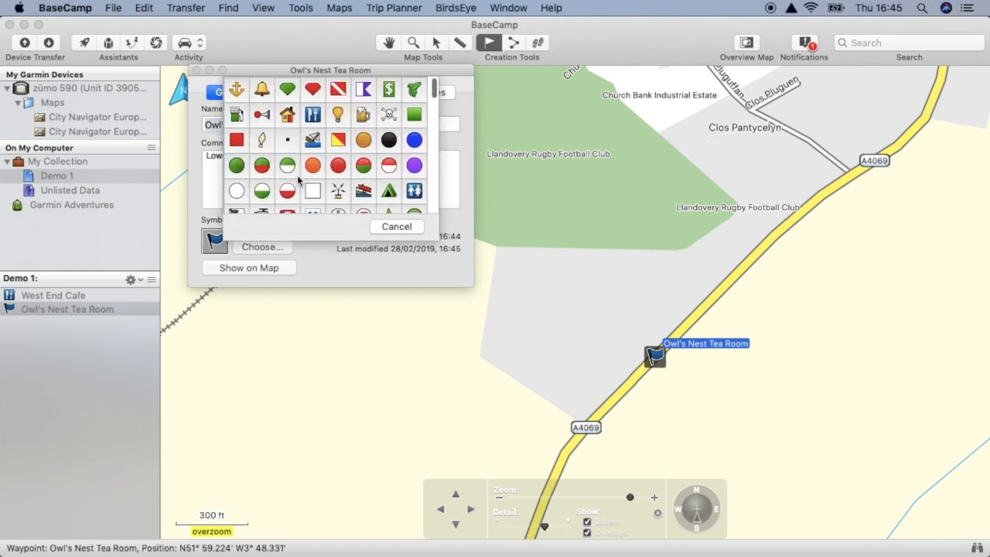
pyautogui.click(314, 115)
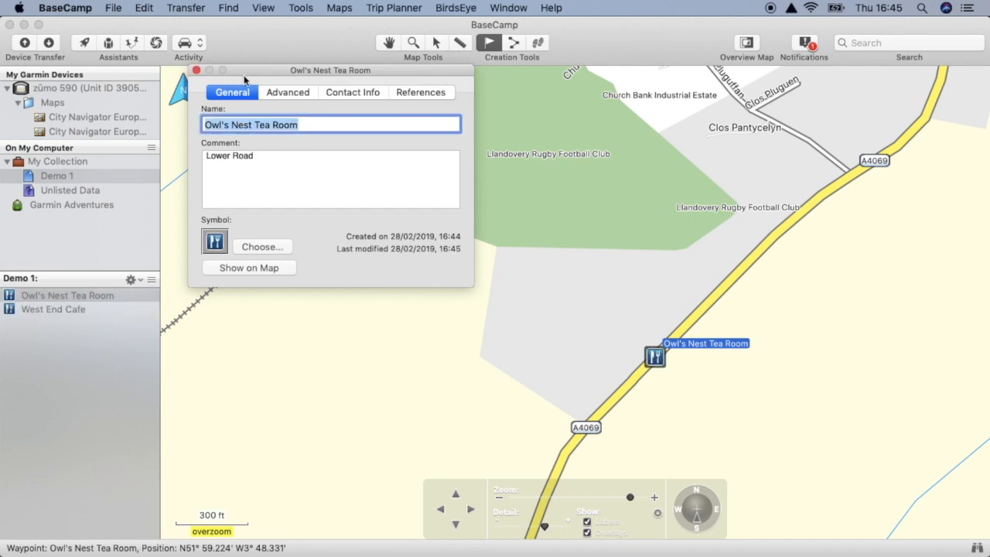
pyautogui.click(195, 70)
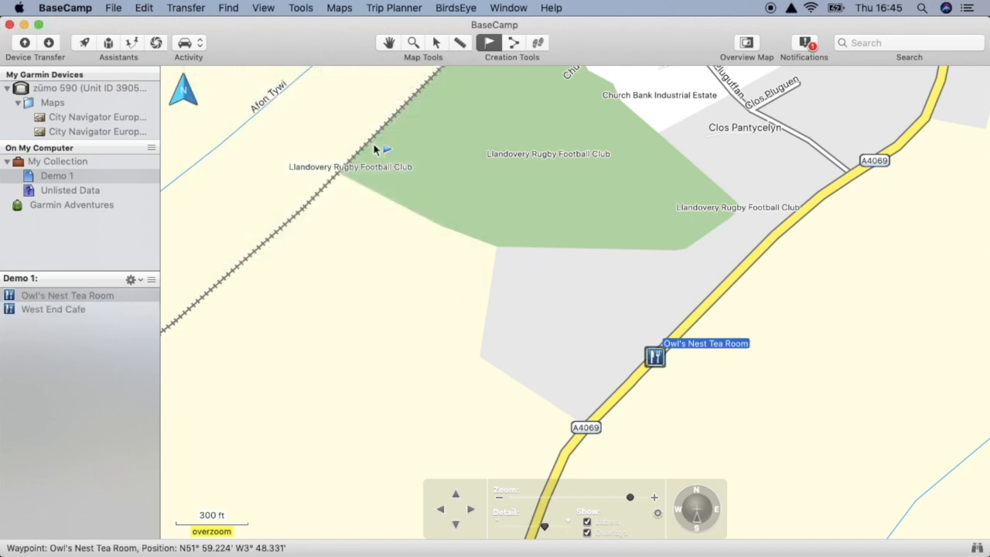
# - Create a waypoint in Demo 1 from the Texaco fuel station point of interest on the A44 in Crossgates
pyautogui.scroll(2, 400, 141)
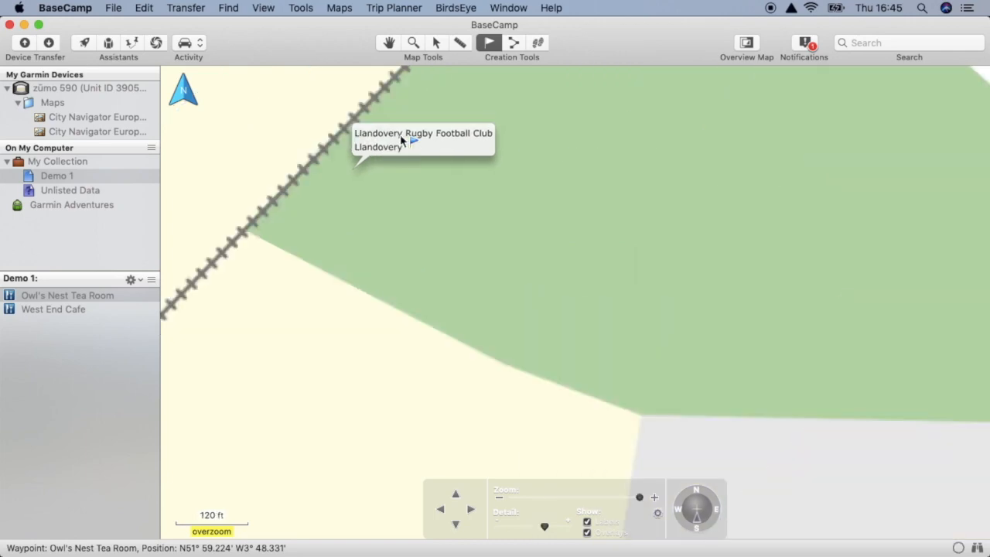
pyautogui.scroll(-6, 401, 141)
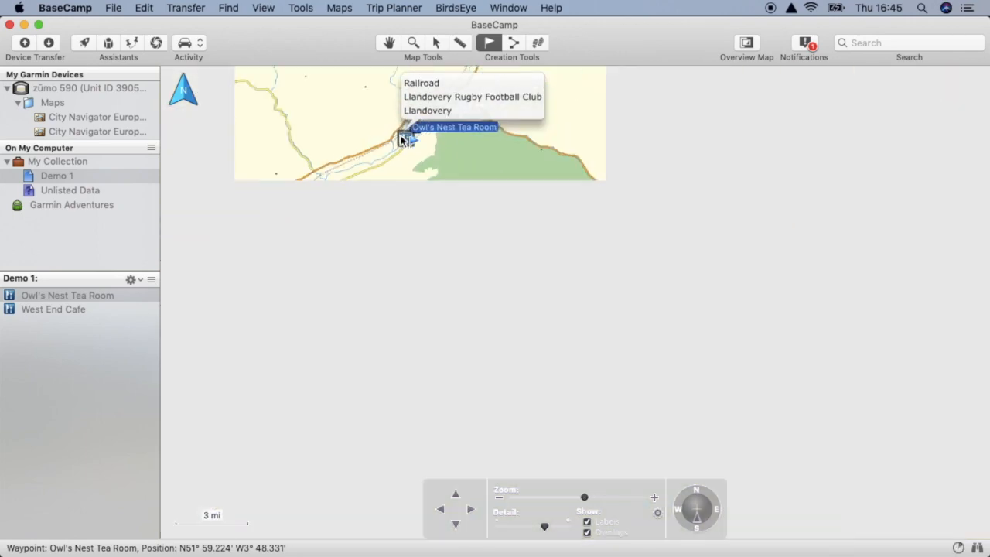
pyautogui.click(389, 43)
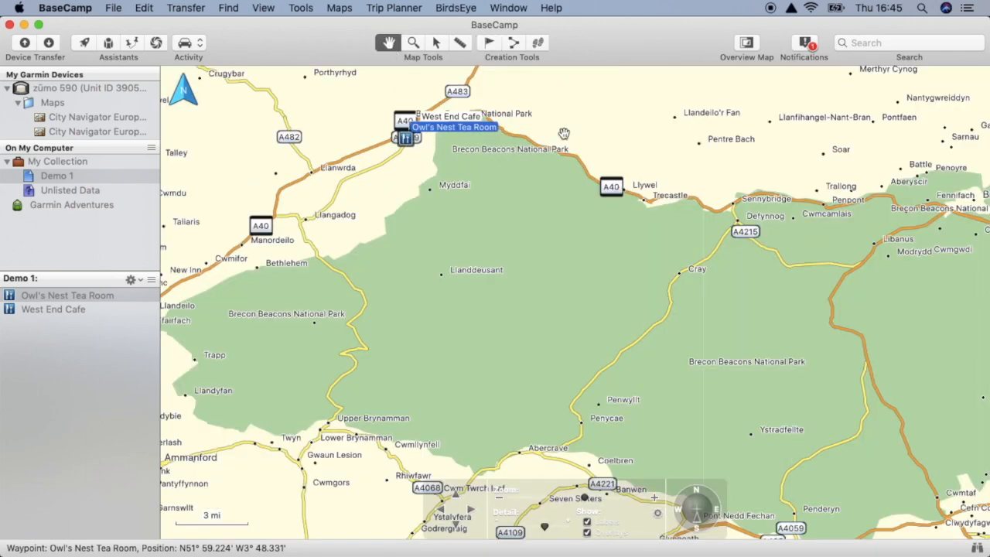
pyautogui.scroll(-3, 563, 134)
pyautogui.moveTo(639, 128); pyautogui.dragTo(539, 271)
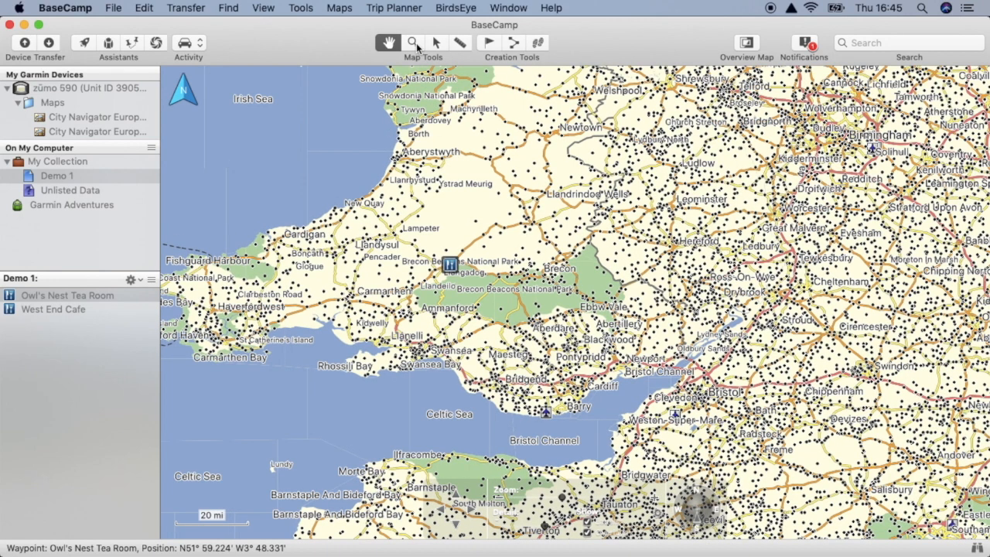
pyautogui.click(415, 45)
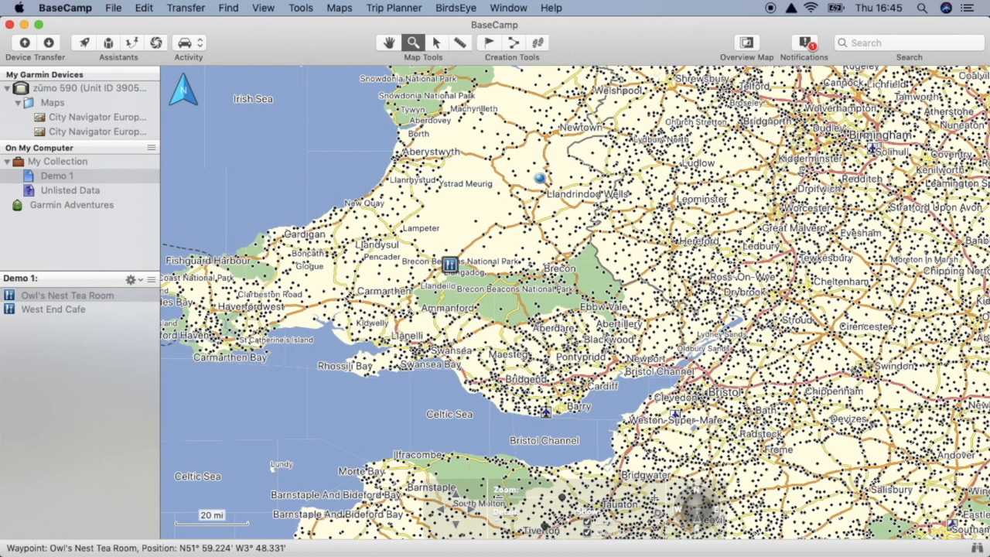
pyautogui.moveTo(550, 188); pyautogui.dragTo(561, 205)
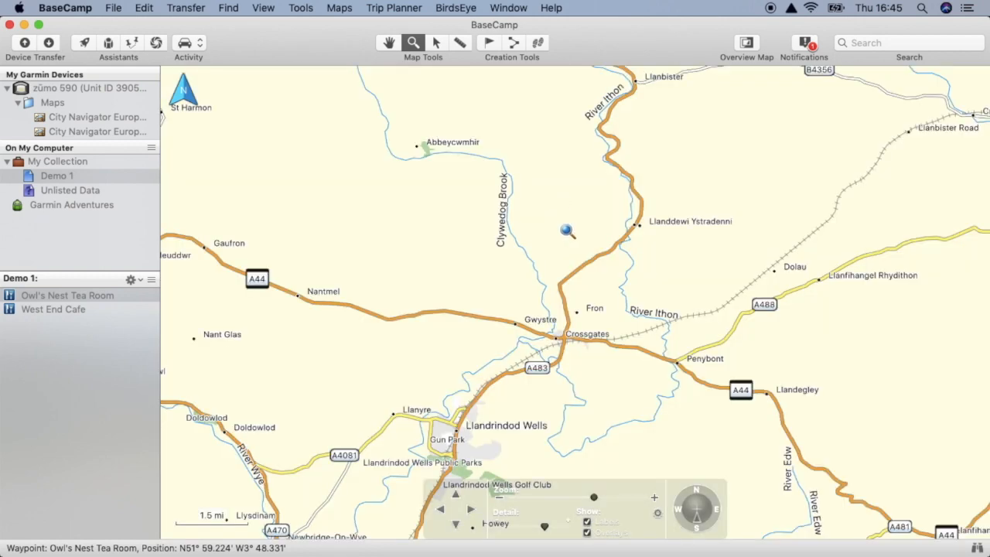
pyautogui.moveTo(576, 334); pyautogui.dragTo(599, 355)
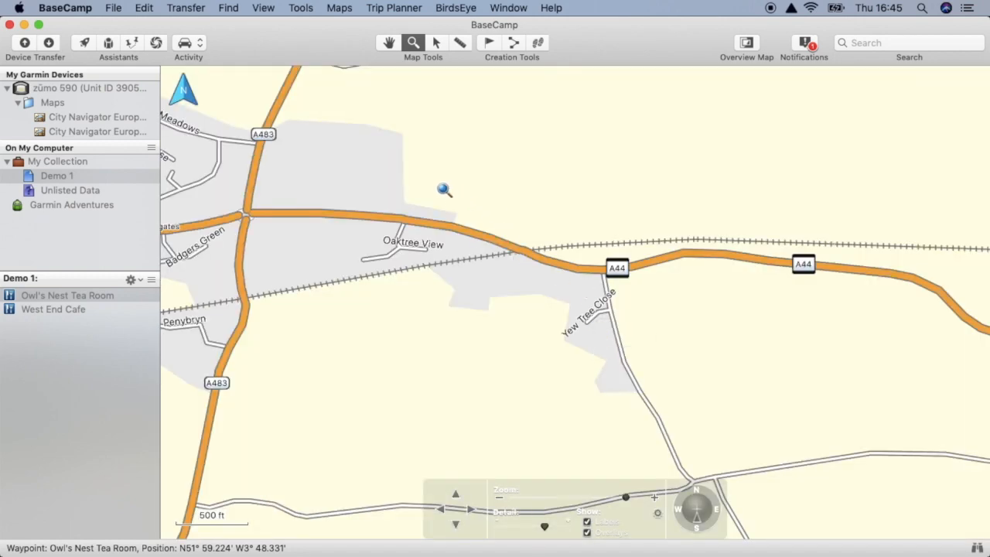
pyautogui.moveTo(422, 172); pyautogui.dragTo(520, 263)
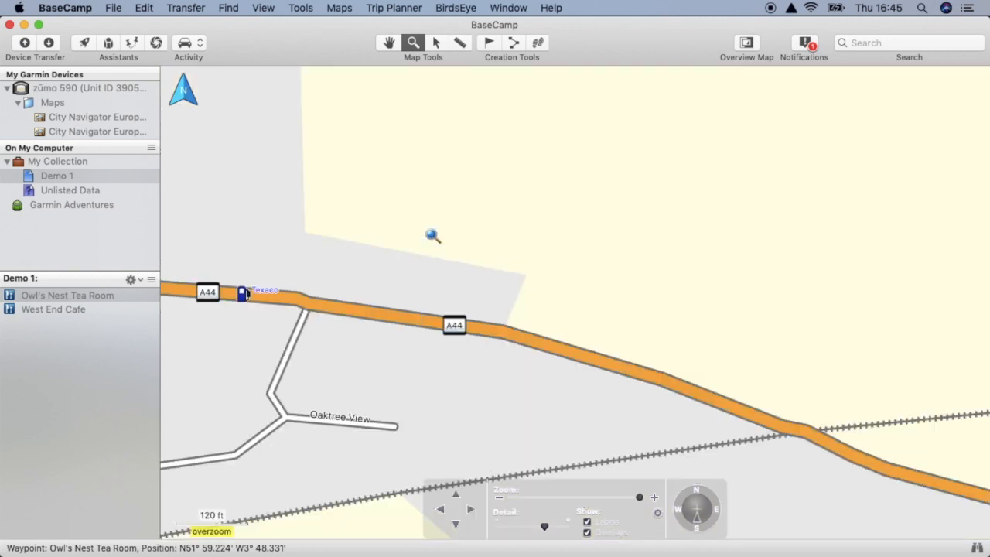
pyautogui.click(436, 42)
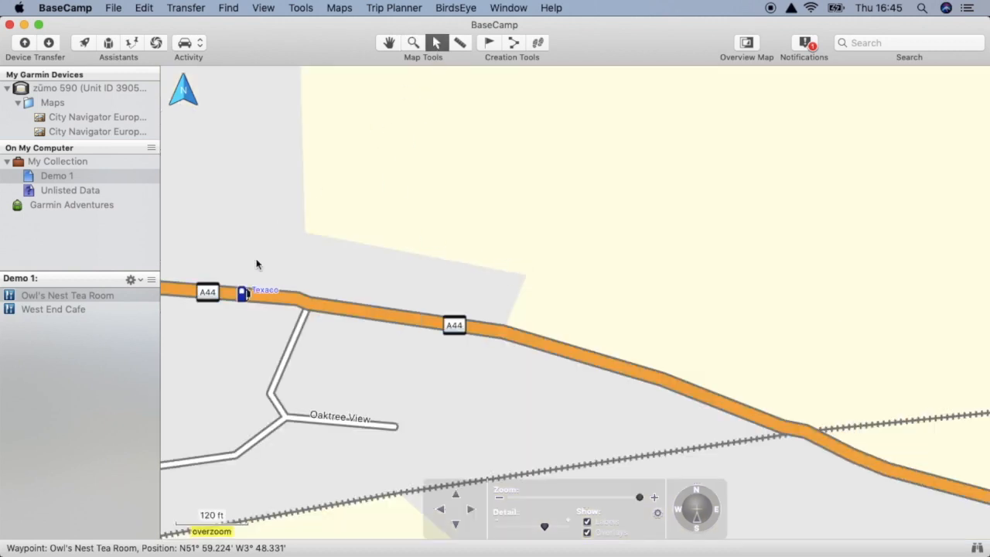
pyautogui.click(243, 296)
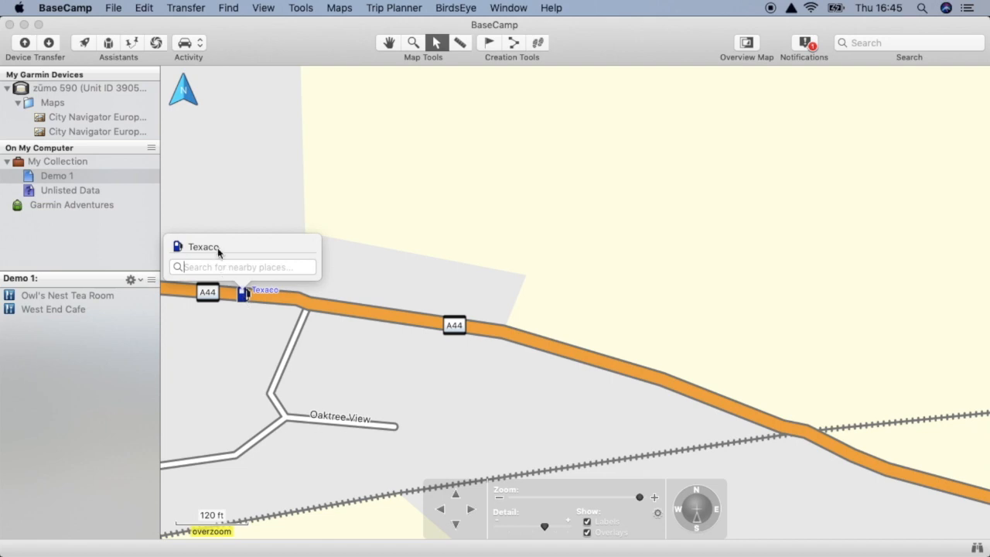
pyautogui.click(216, 247)
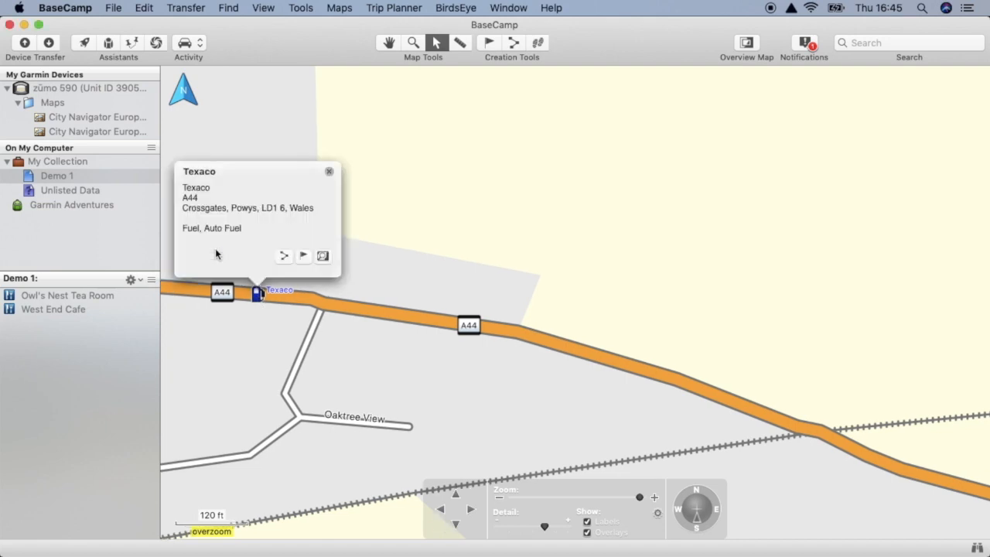
pyautogui.click(302, 257)
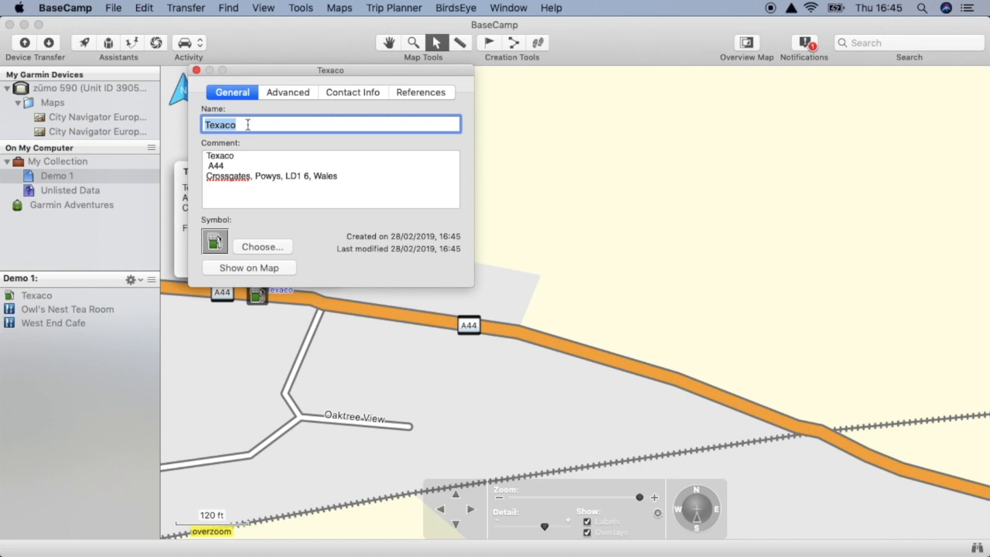
# - Rename the Texaco waypoint as "Crossgates garage & Cafe Rapido" and close its properties
pyautogui.write('Crossgates garage & Cafe Rapid')
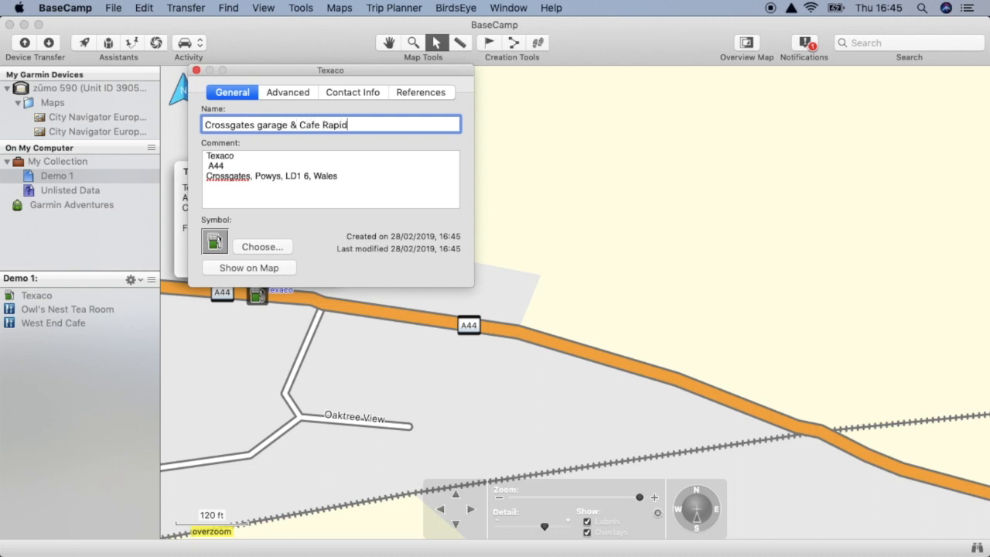
pyautogui.press('Return')
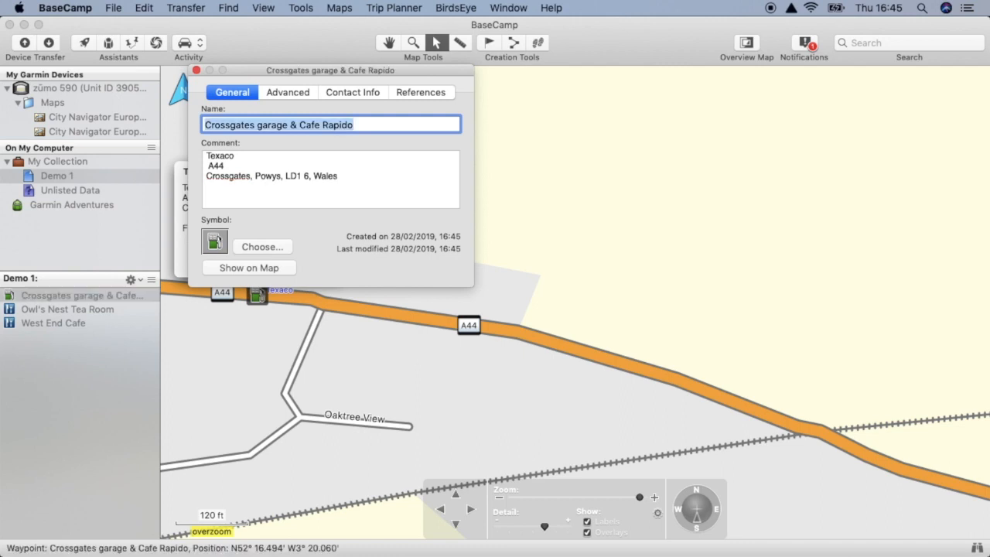
pyautogui.click(195, 70)
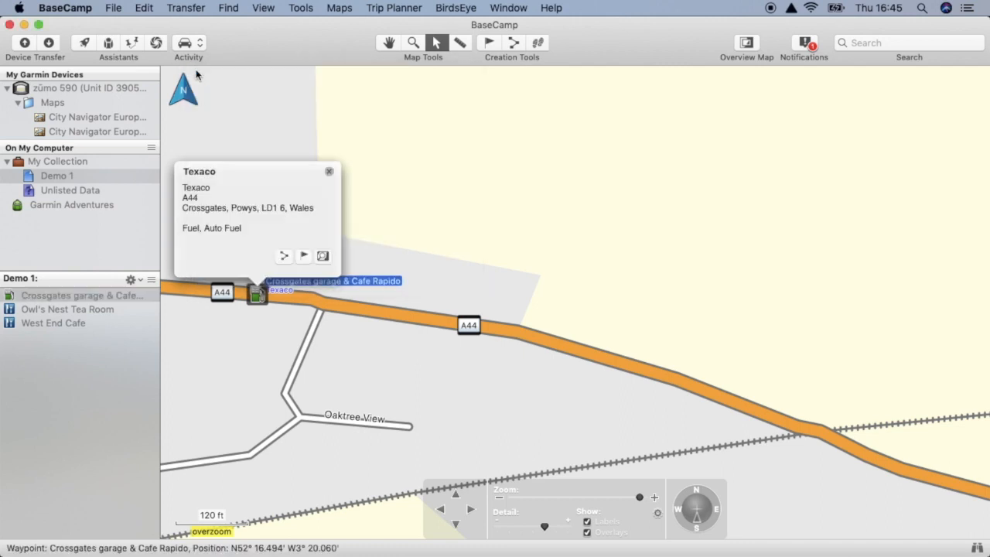
# - Create a driving route starting at Owl's Nest Tea Room and ending at Crossgates garage & Cafe Rapido
pyautogui.click(145, 9)
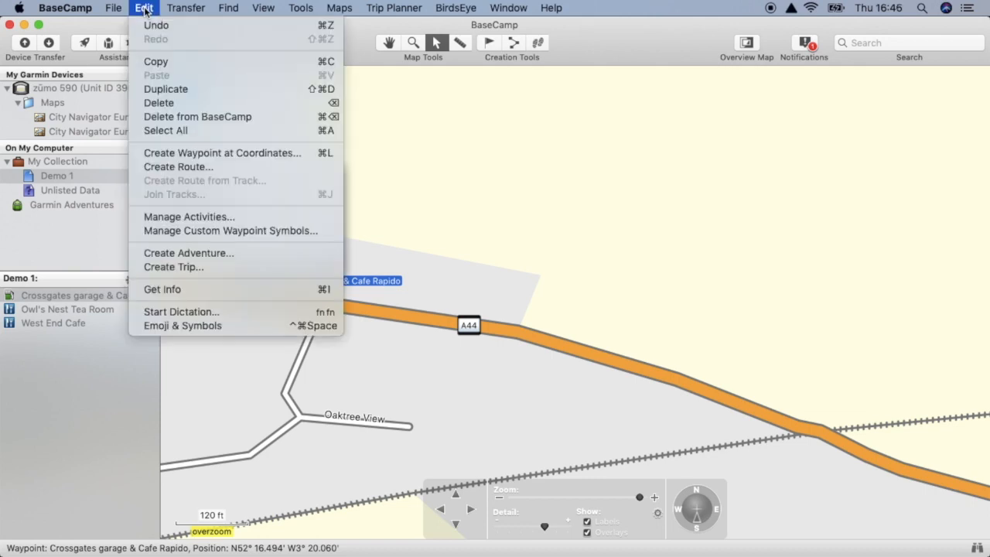
pyautogui.click(207, 168)
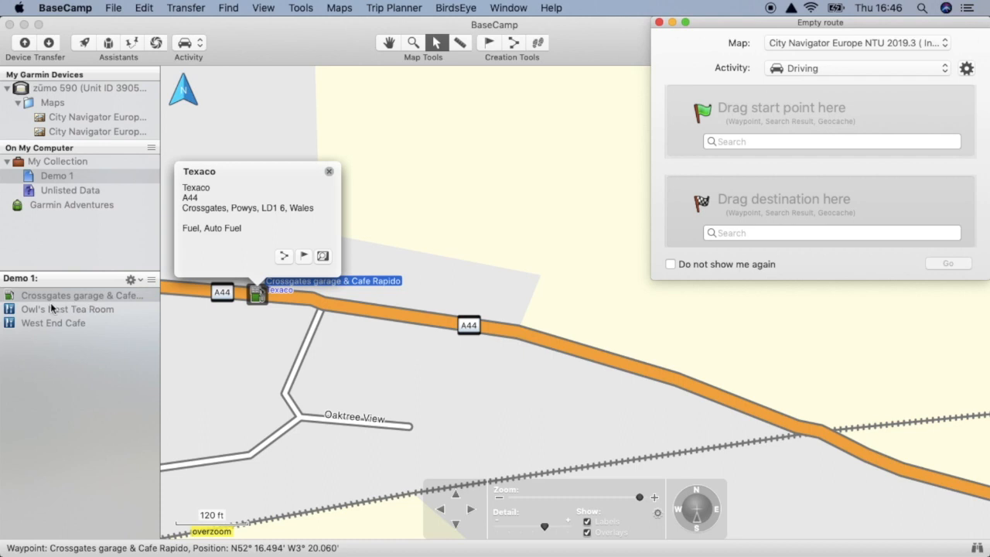
pyautogui.click(328, 171)
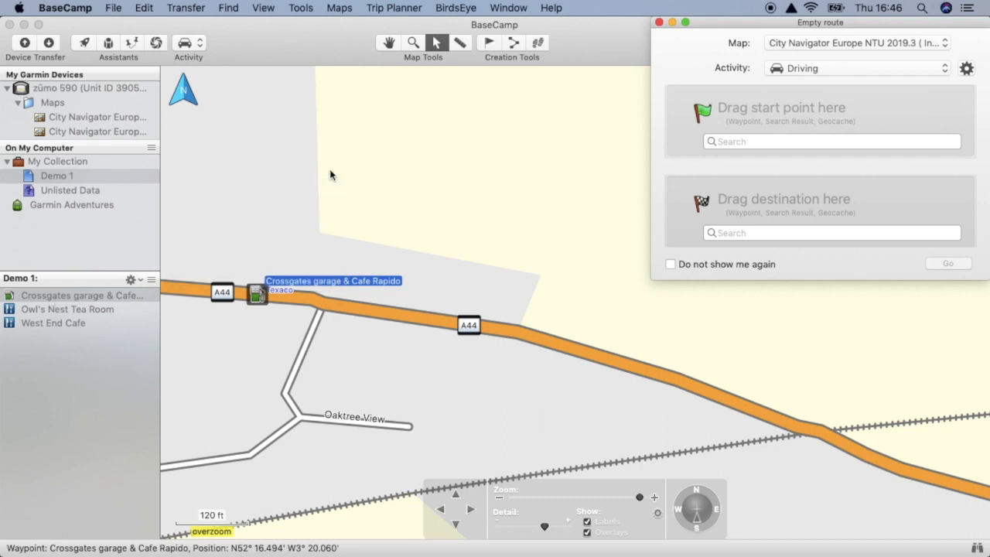
pyautogui.moveTo(62, 309); pyautogui.dragTo(793, 132)
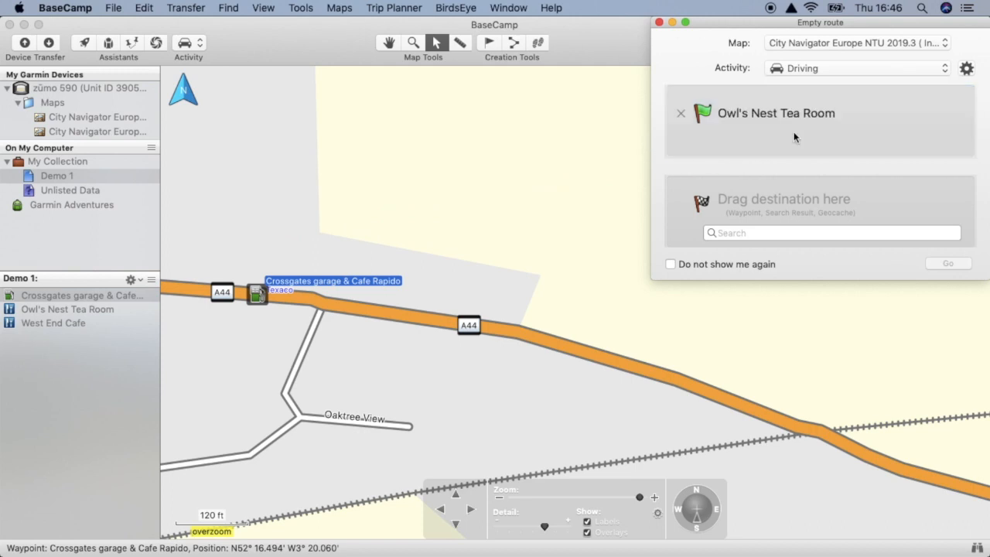
pyautogui.click(51, 322)
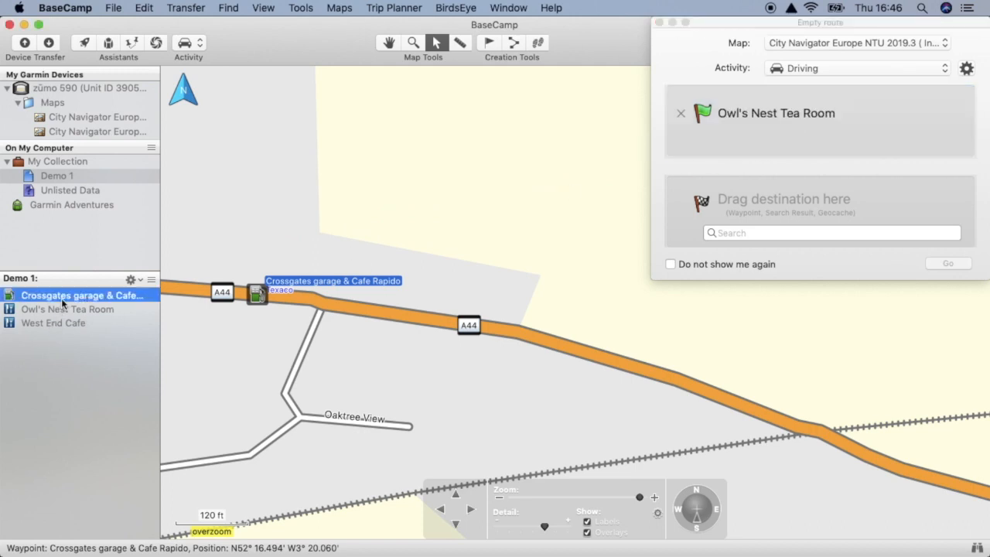
pyautogui.moveTo(61, 297); pyautogui.dragTo(791, 234)
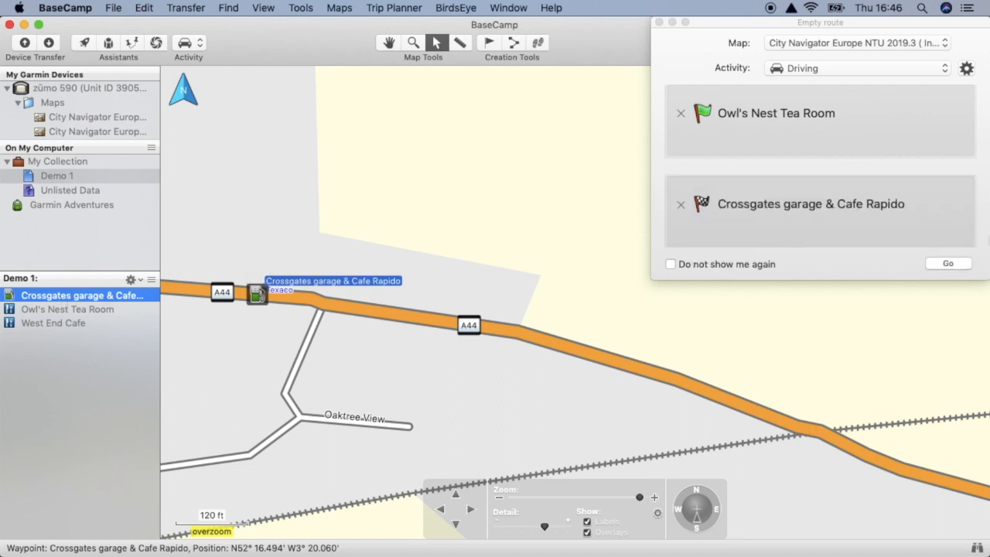
pyautogui.click(949, 263)
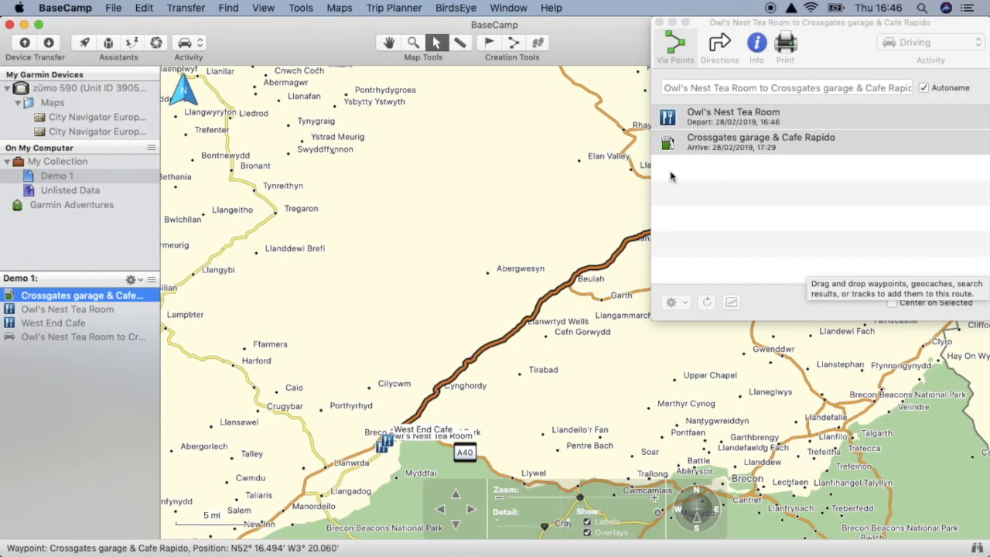
# - Close the route details and create a waypoint on the A483 a short way southwest of Cilmery
pyautogui.click(416, 44)
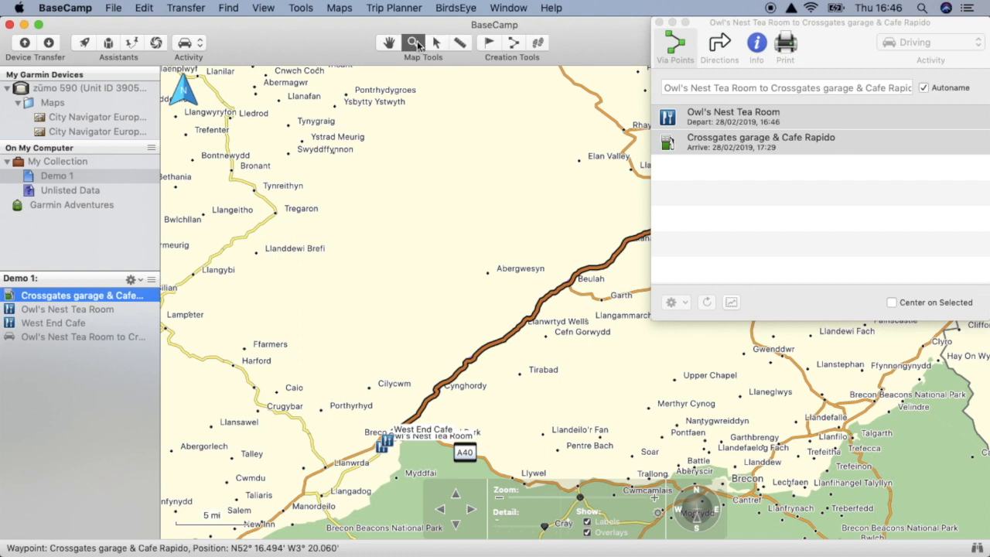
pyautogui.moveTo(581, 230); pyautogui.dragTo(663, 351)
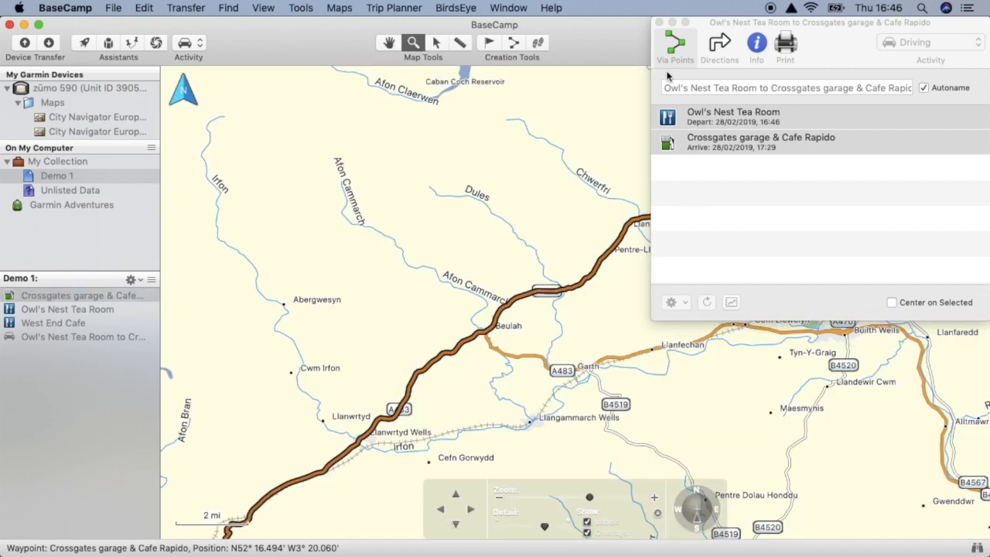
pyautogui.click(658, 24)
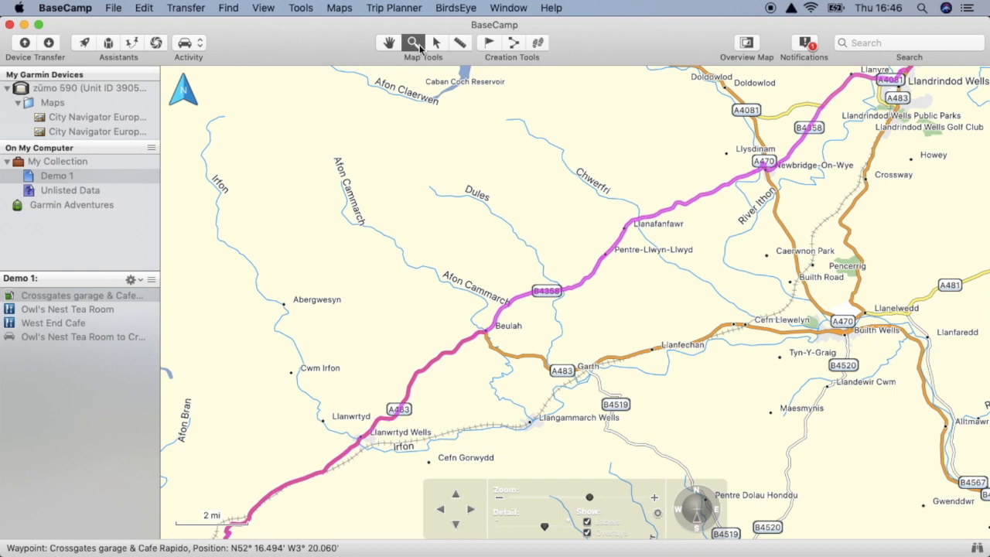
pyautogui.moveTo(674, 306); pyautogui.dragTo(729, 353)
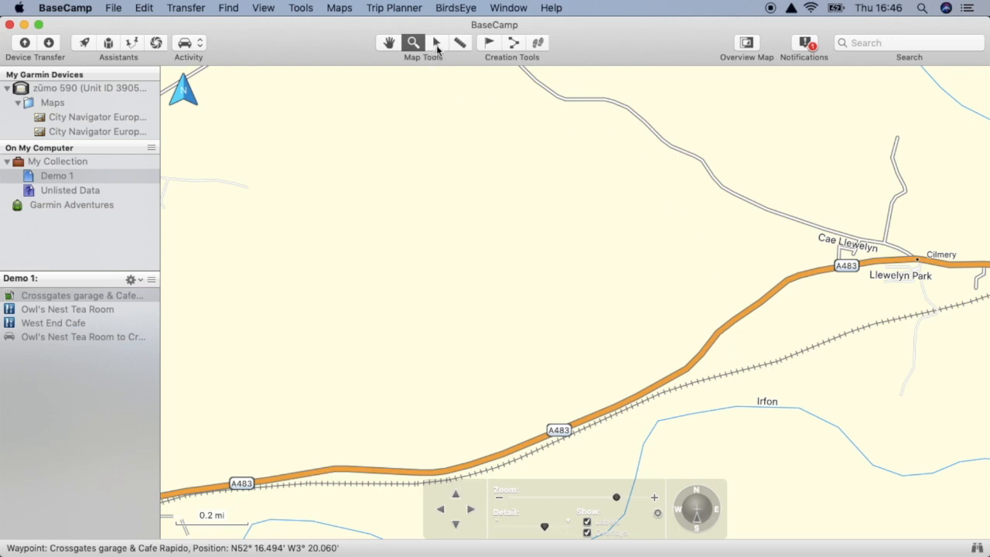
pyautogui.click(490, 47)
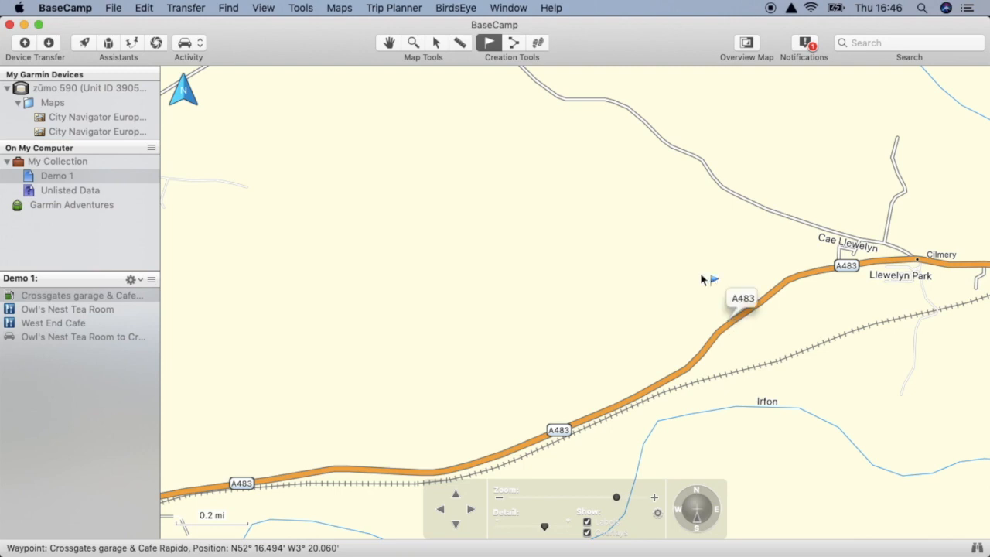
pyautogui.click(436, 43)
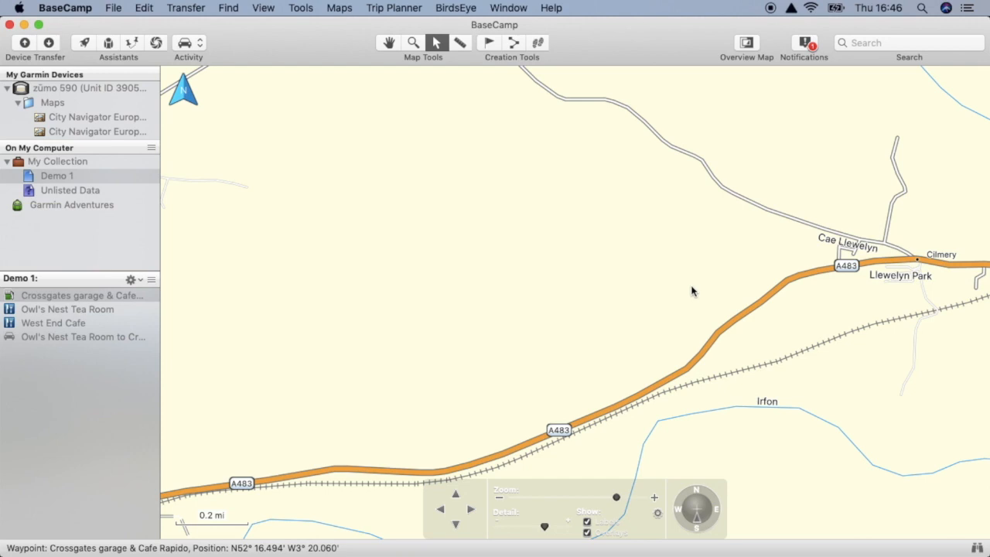
pyautogui.rightClick(731, 325)
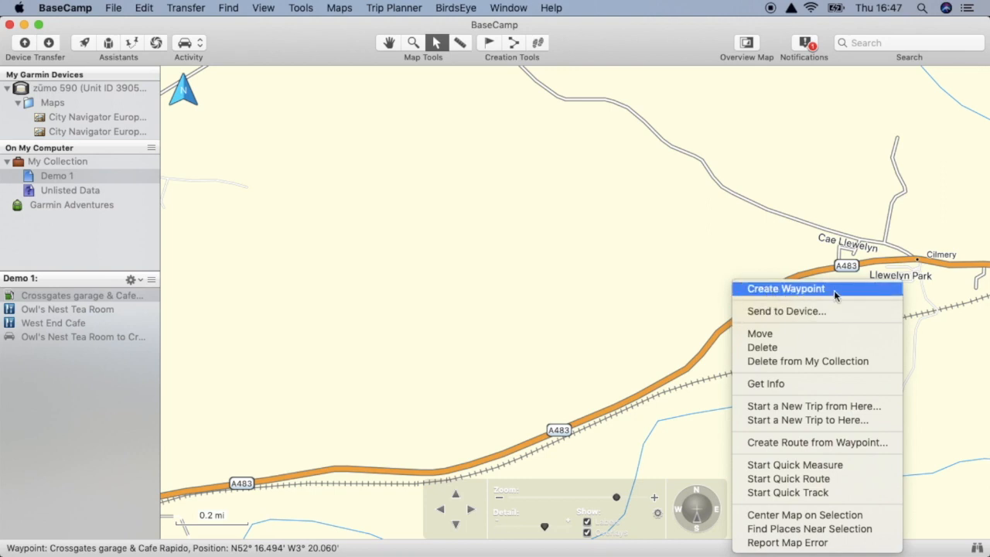
pyautogui.click(786, 288)
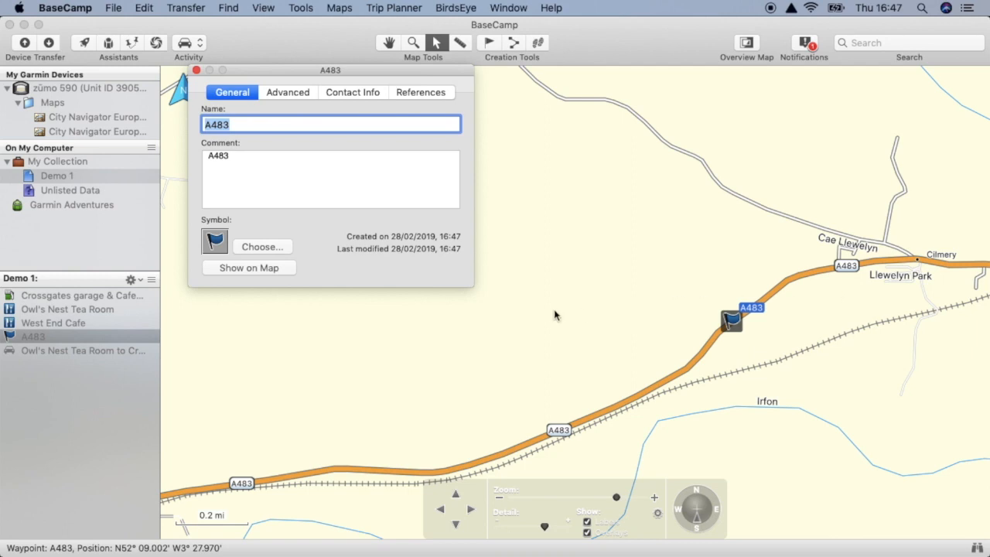
# - Insert the A483 waypoint into the route between Owl's Nest Tea Room and Crossgates garage & Cafe Rapido, then close both detail windows
pyautogui.doubleClick(112, 355)
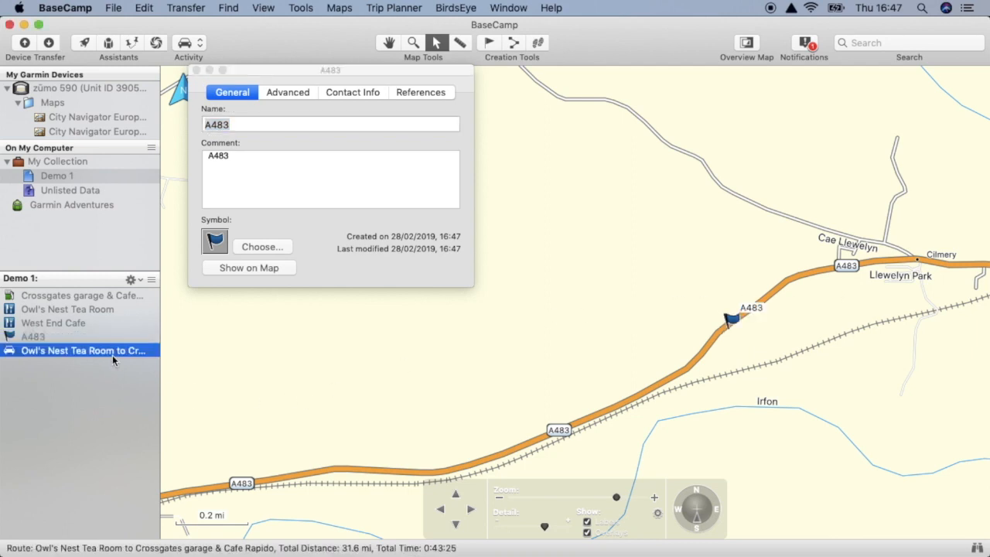
pyautogui.moveTo(57, 342); pyautogui.dragTo(721, 134)
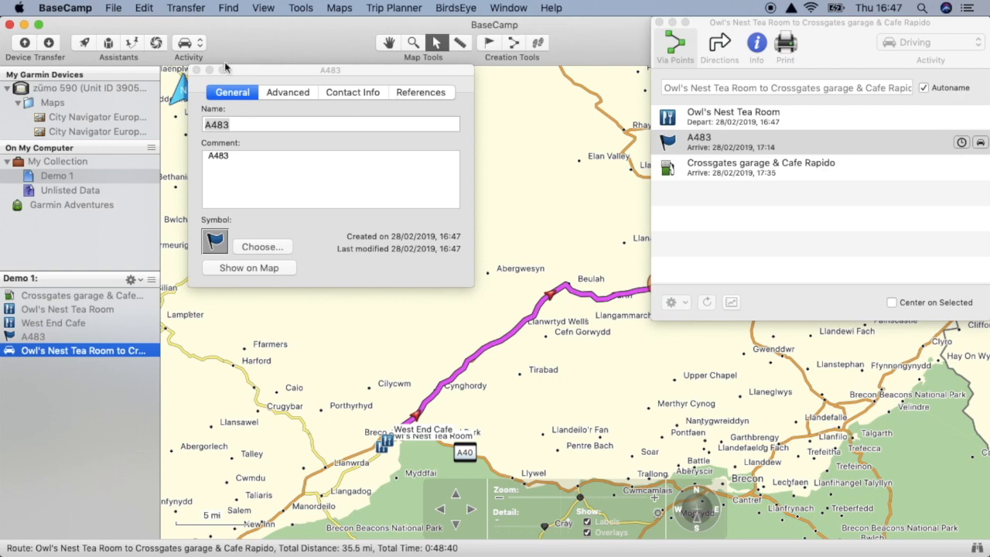
pyautogui.click(196, 70)
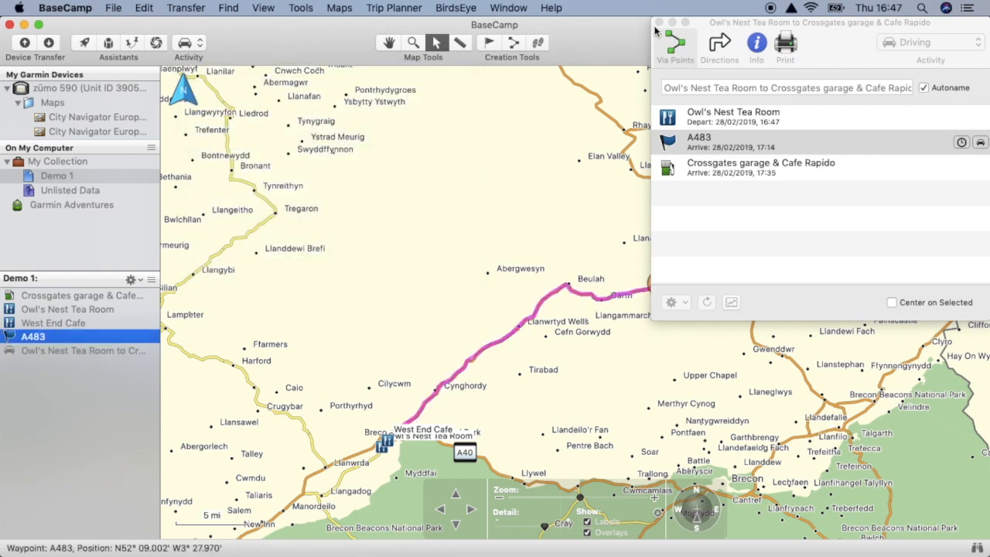
pyautogui.click(659, 23)
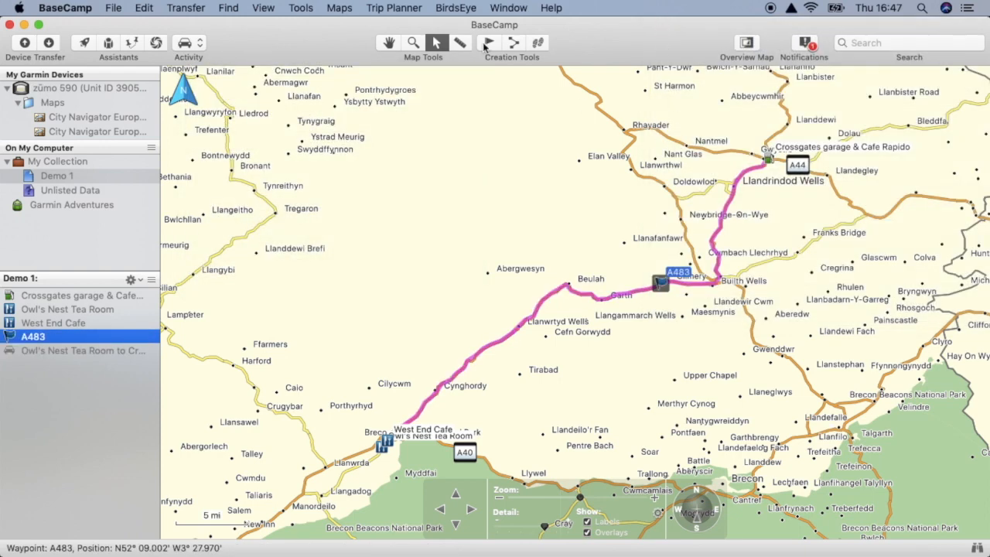
# - Reshape the route between the A483 waypoint and Crossgates garage & Cafe Rapido to follow the A481 past Franks Bridge
pyautogui.click(413, 43)
pyautogui.moveTo(659, 154); pyautogui.dragTo(879, 320)
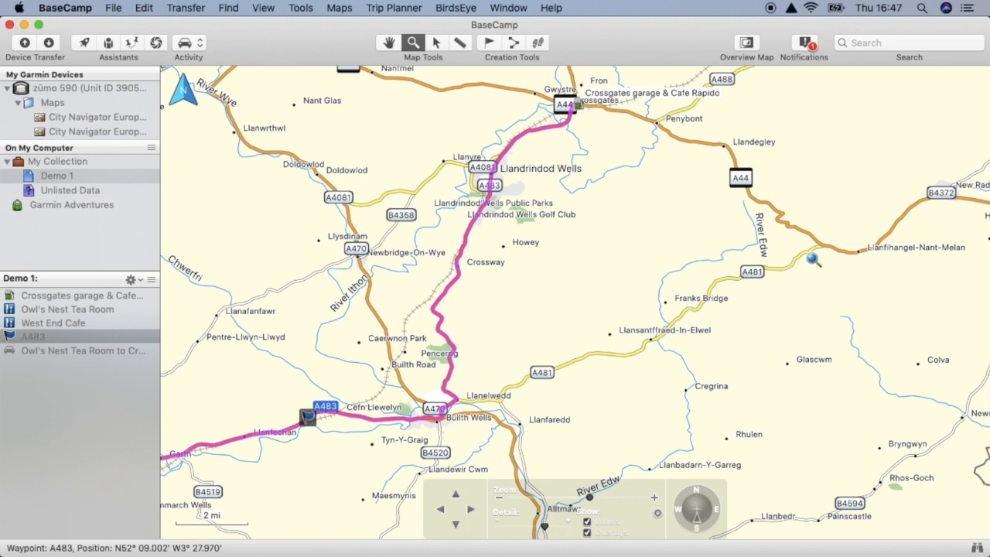
pyautogui.click(436, 44)
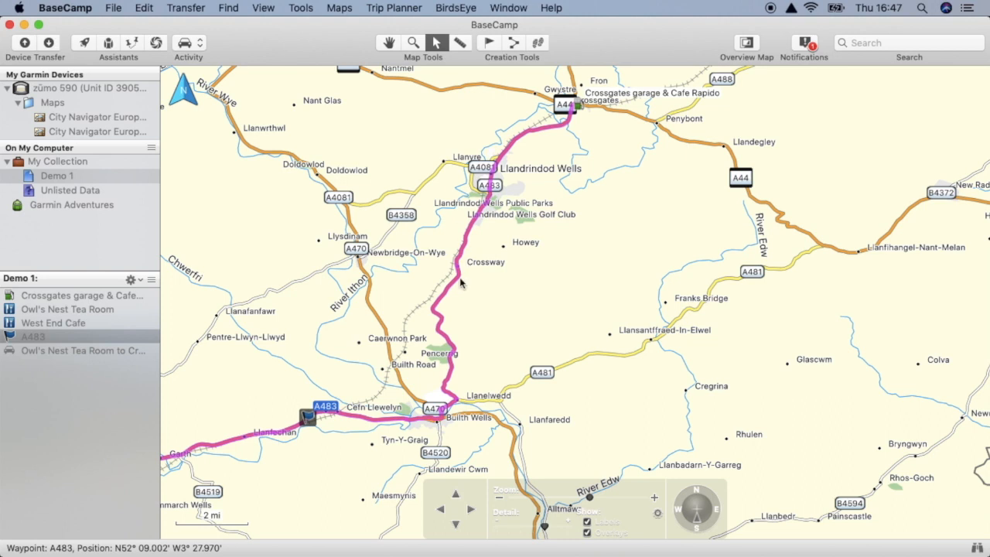
pyautogui.moveTo(459, 280); pyautogui.dragTo(685, 311)
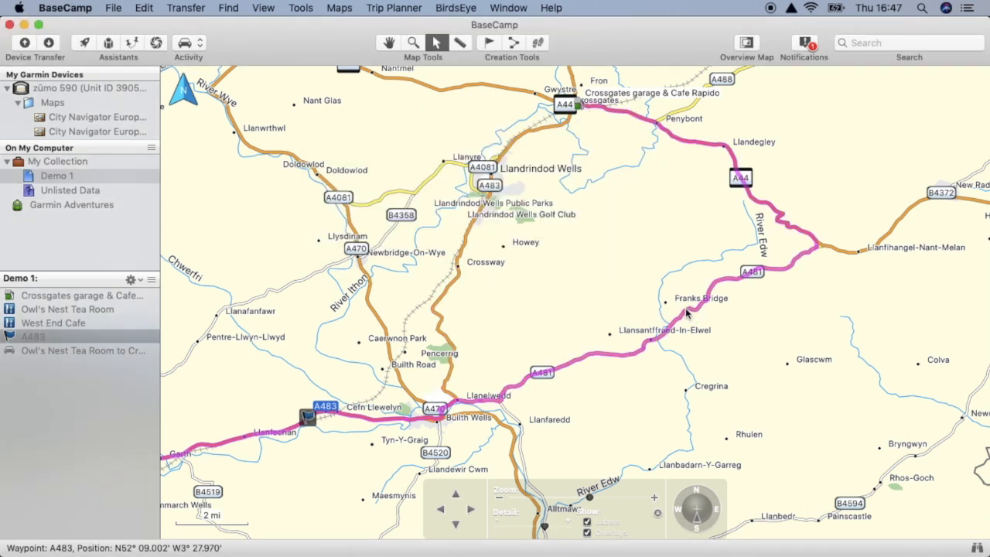
# - Reshape the route west of Llanfihangel-Nant-Melan to use the main A481/A44 junction instead of the minor link road
pyautogui.click(415, 44)
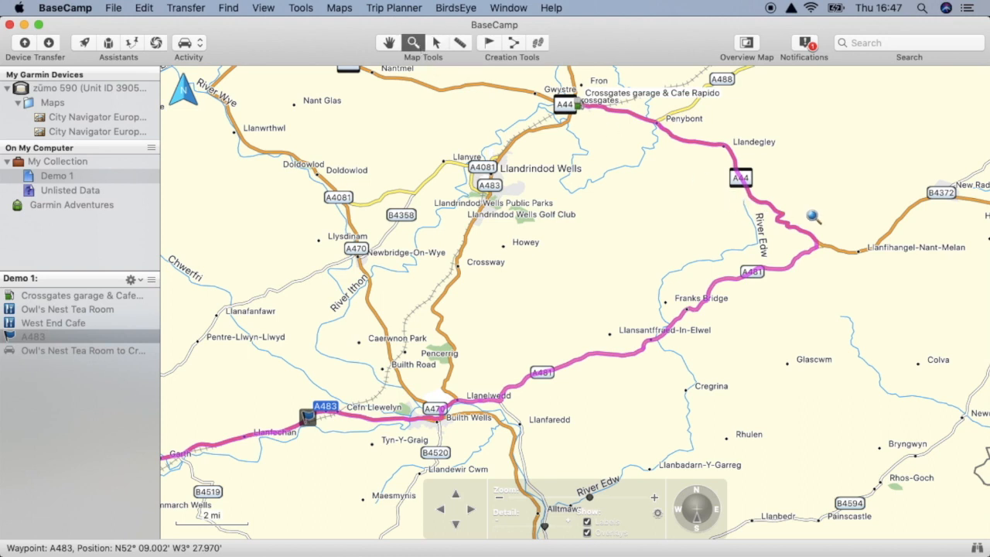
pyautogui.moveTo(792, 213); pyautogui.dragTo(846, 268)
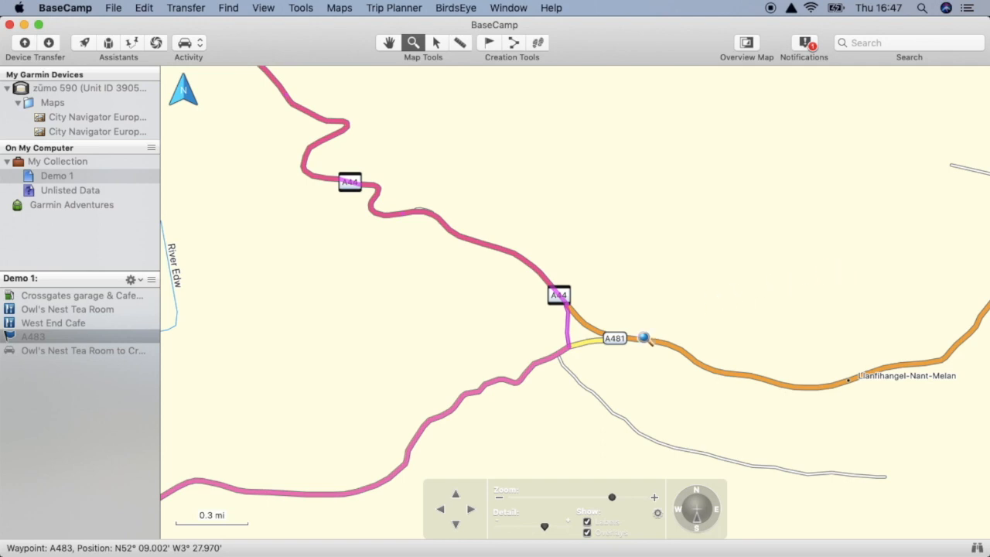
pyautogui.click(437, 44)
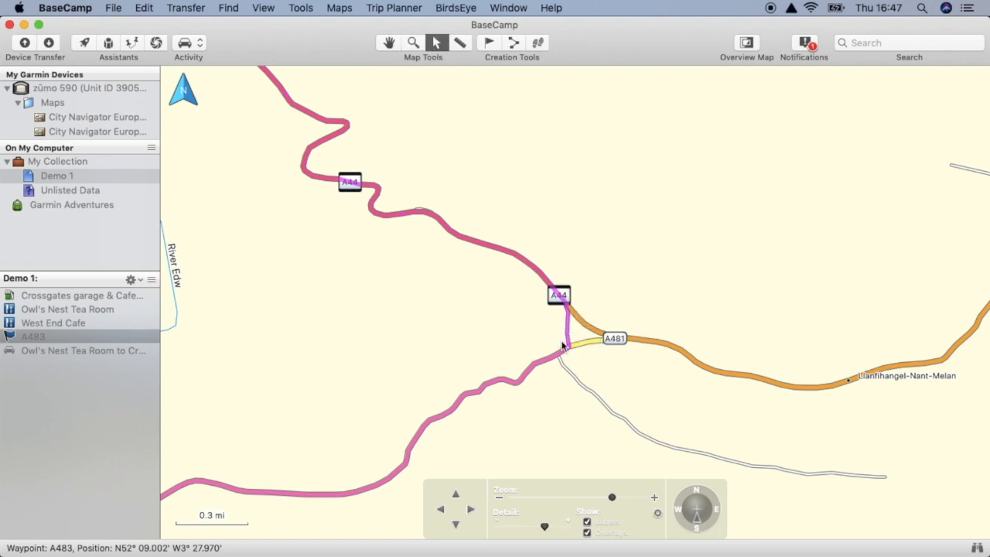
pyautogui.moveTo(569, 341); pyautogui.dragTo(592, 334)
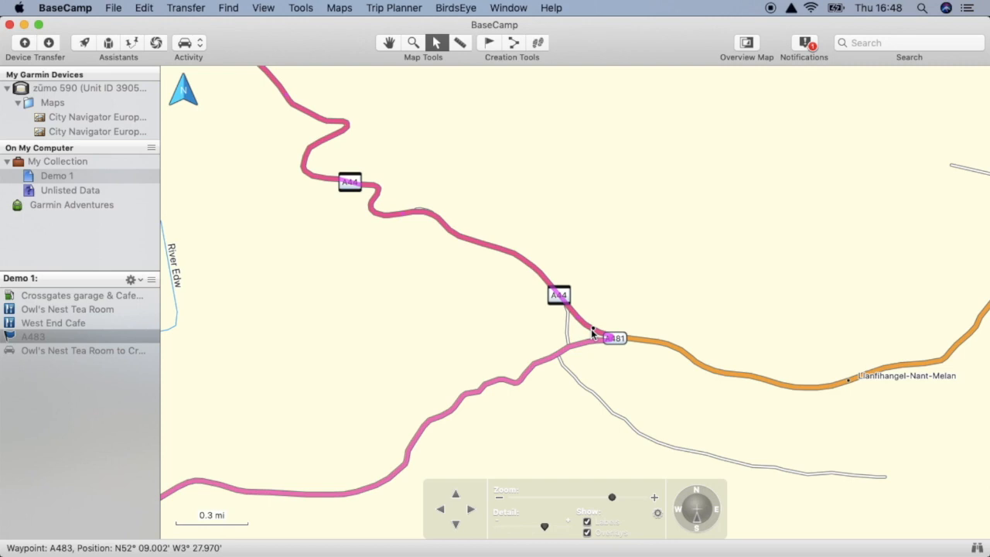
# - Open the route's details and create a waypoint on the A40 in Llandovery, between Llandovery College and Garden Lane
pyautogui.doubleClick(116, 350)
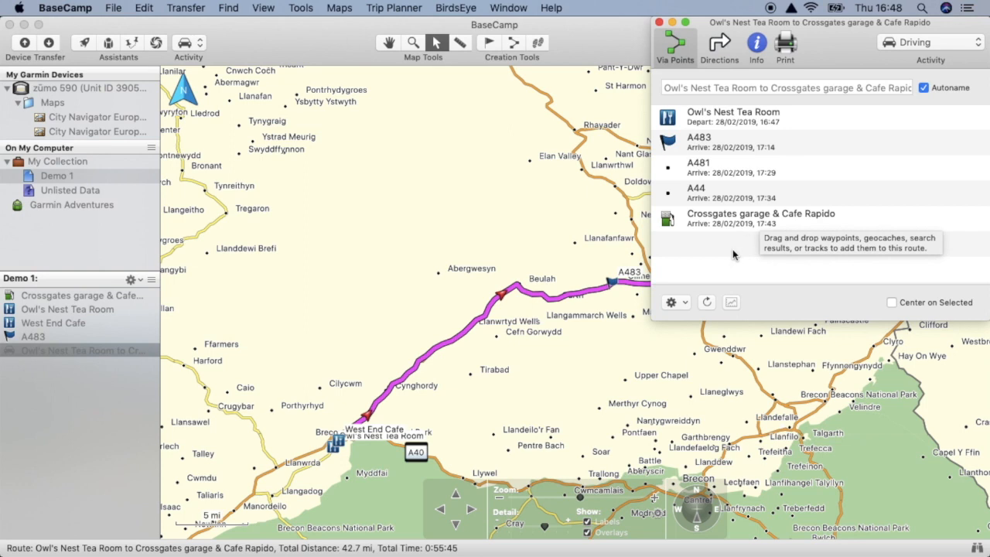
pyautogui.click(416, 45)
pyautogui.moveTo(329, 421); pyautogui.dragTo(370, 462)
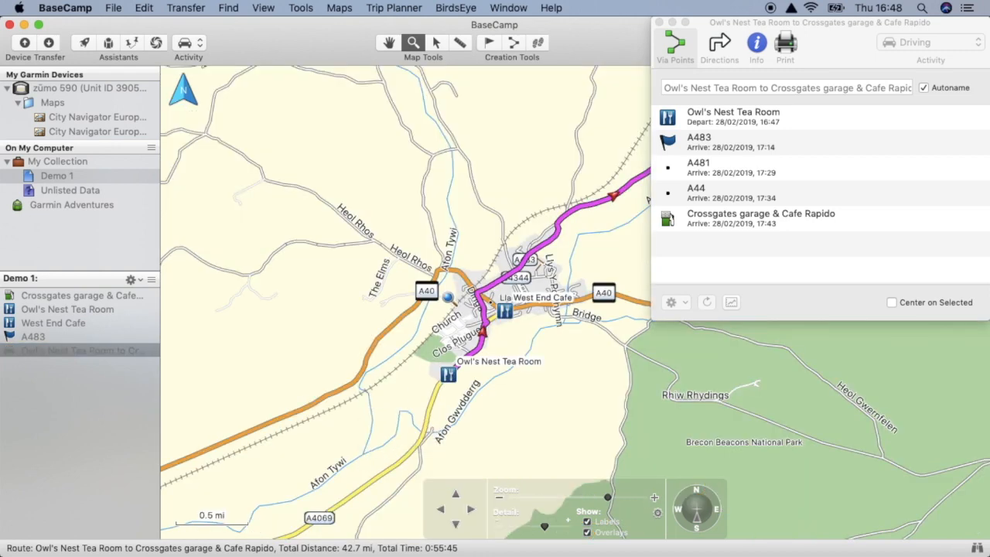
pyautogui.moveTo(456, 277); pyautogui.dragTo(541, 346)
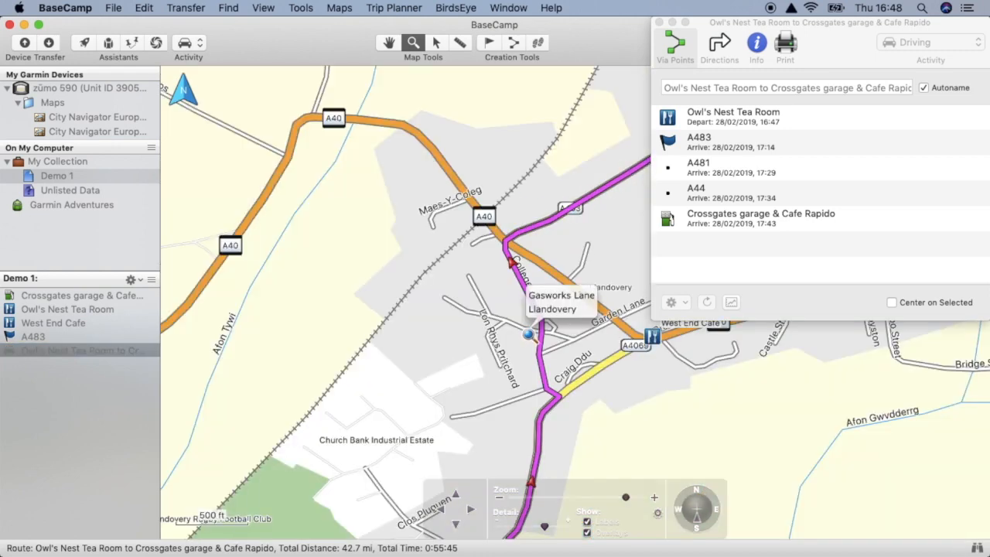
pyautogui.moveTo(495, 231); pyautogui.dragTo(658, 416)
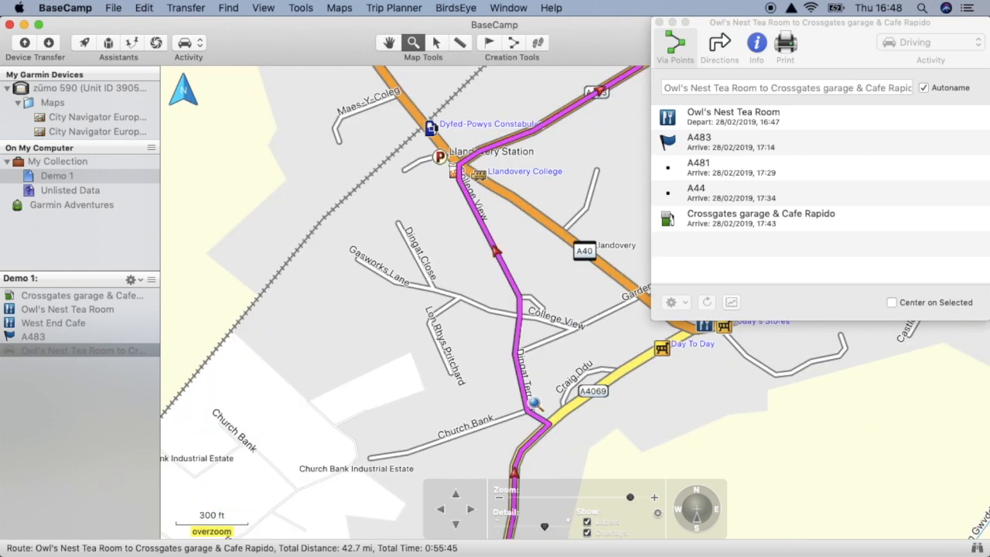
pyautogui.click(488, 44)
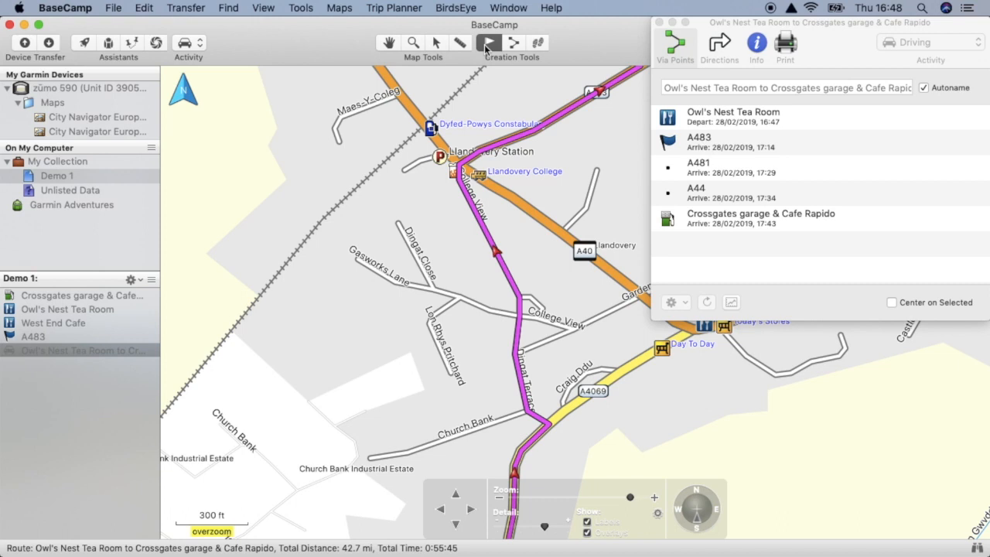
pyautogui.click(611, 270)
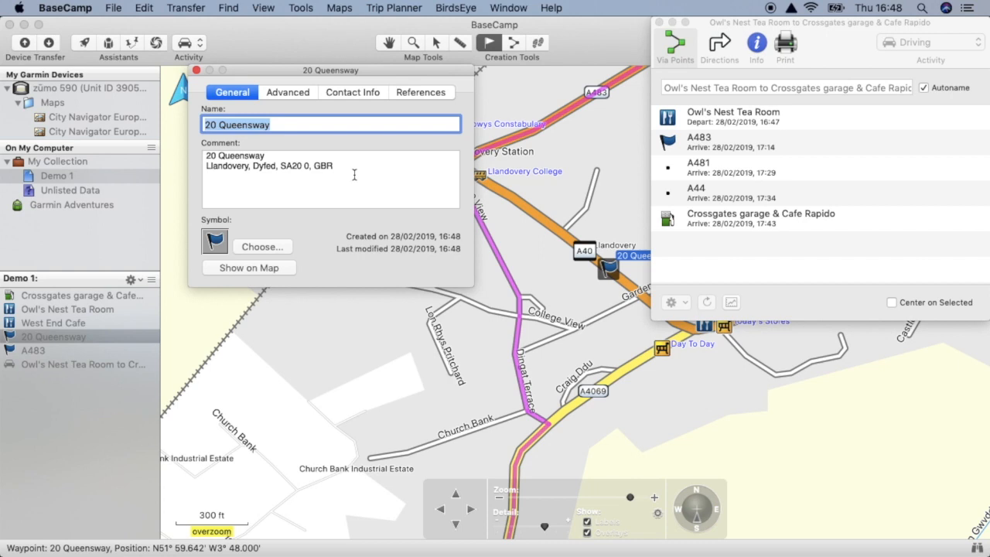
# - Rename the new waypoint "01 start Llandovery town centre", insert it into the route between Owl's Nest Tea Room and A483, and close its properties
pyautogui.write('start')
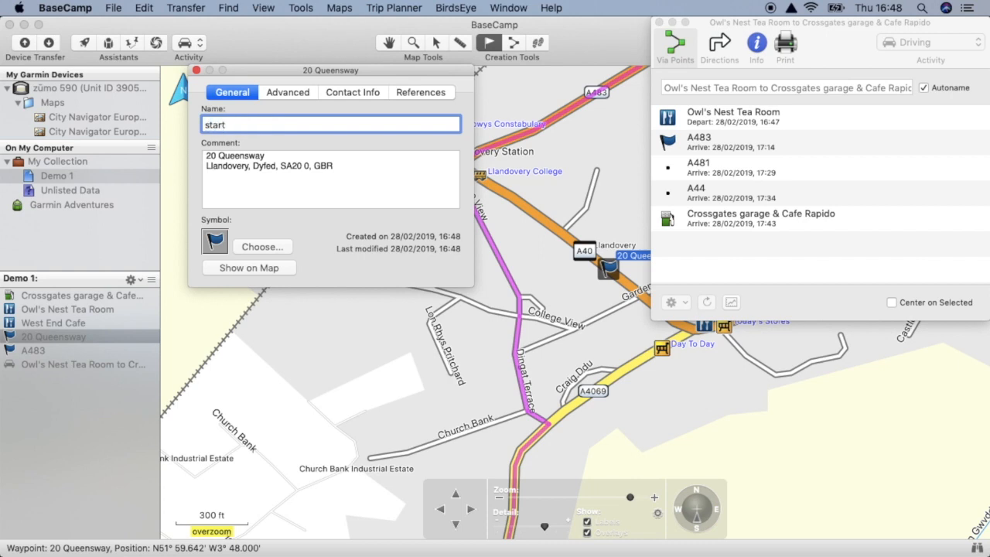
pyautogui.write(' Llandovery town centre')
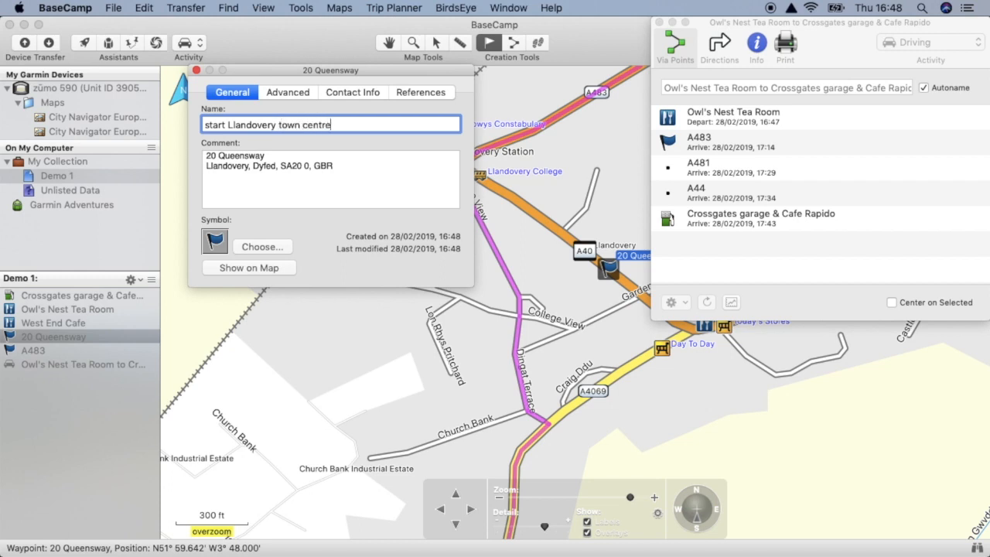
pyautogui.click(203, 127)
pyautogui.write('01')
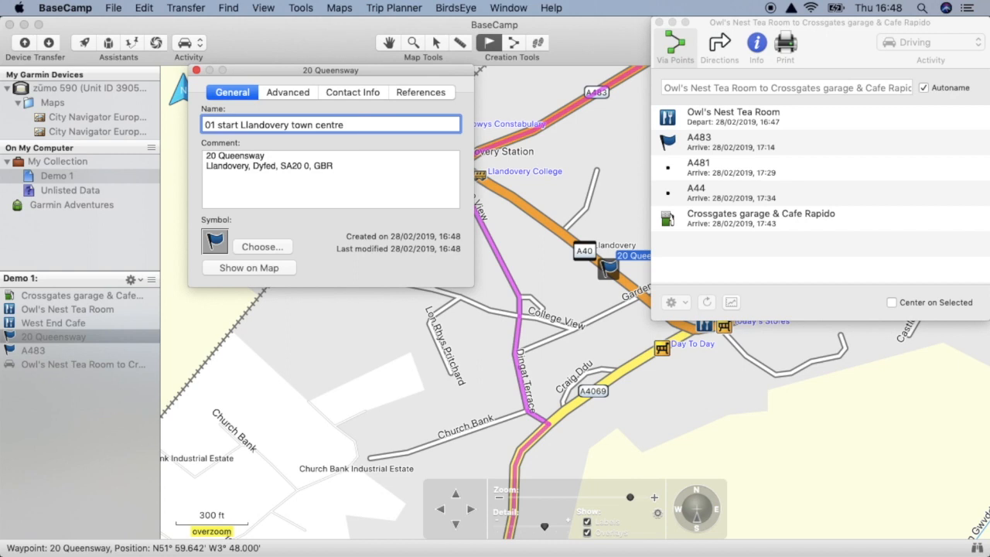
pyautogui.press('Return')
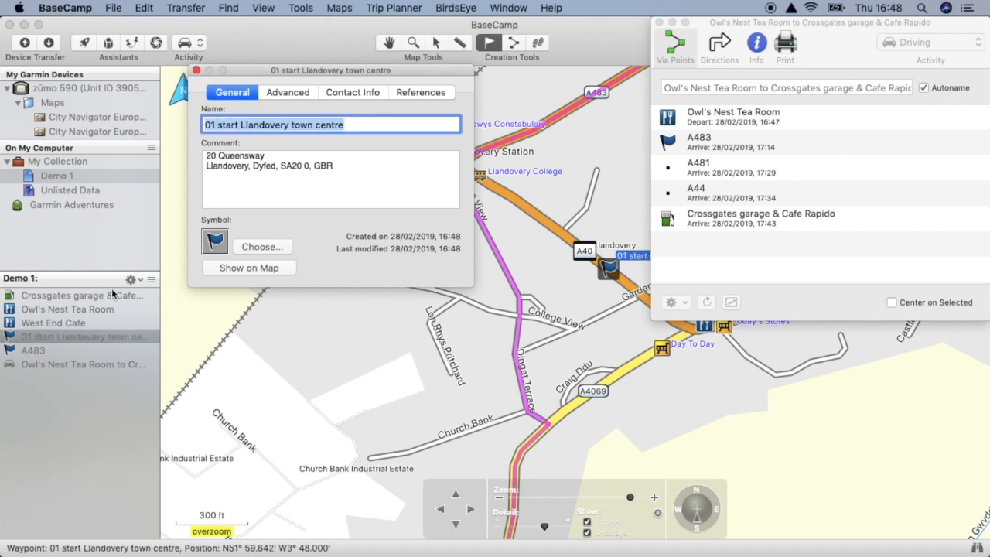
pyautogui.moveTo(58, 338); pyautogui.dragTo(711, 129)
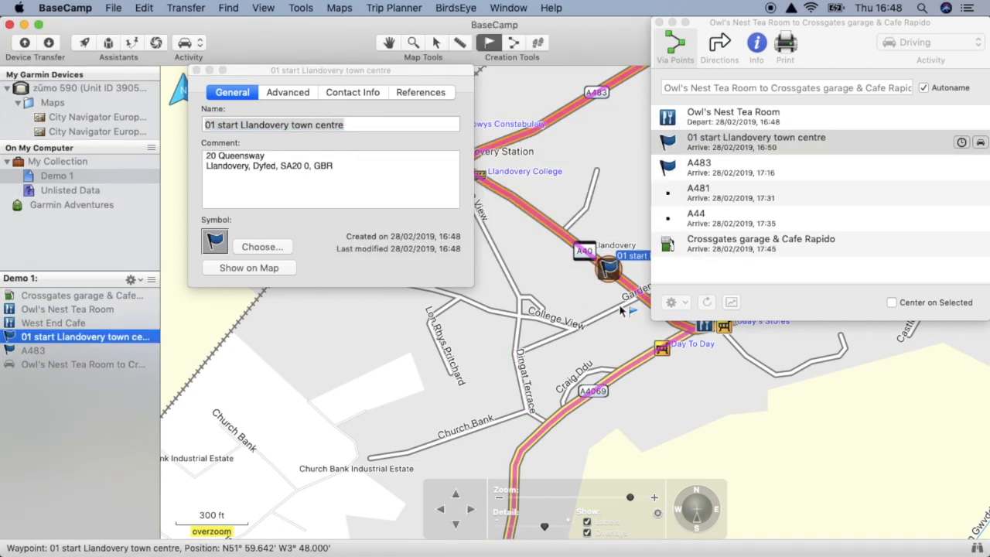
pyautogui.click(198, 70)
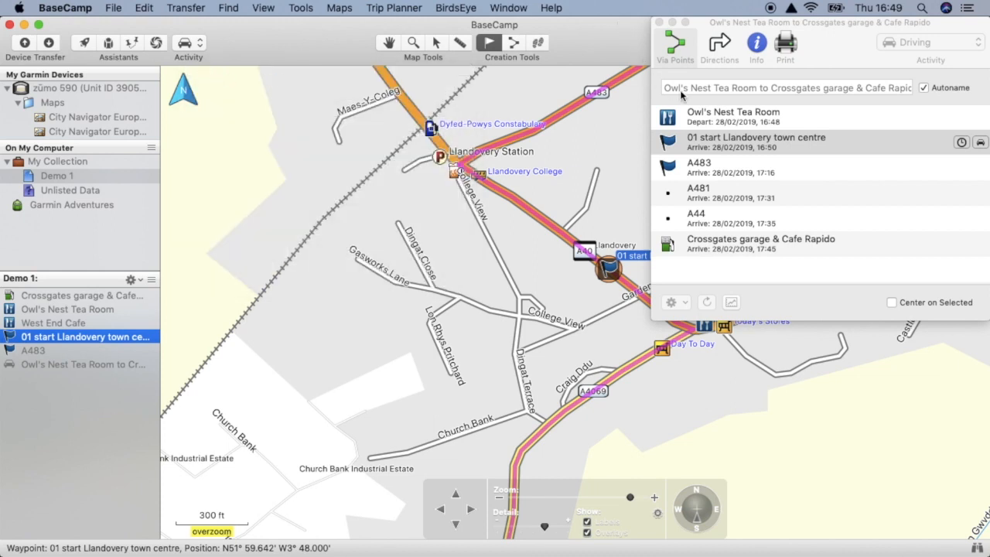
# - Turn off automatic naming for the route, rename it "Owl's nest to Cafe Rapido" and close its details
pyautogui.click(924, 88)
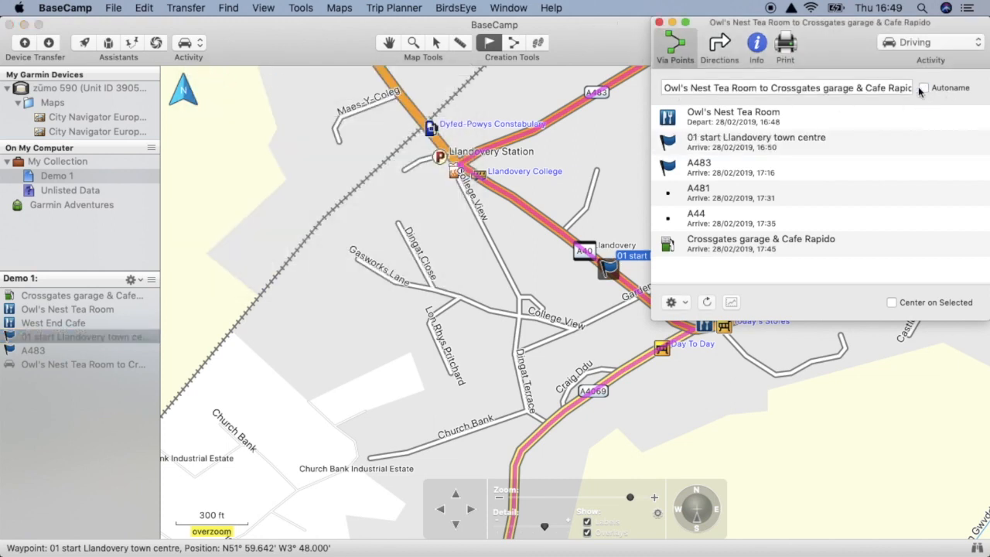
pyautogui.click(890, 89)
pyautogui.tripleClick(890, 88)
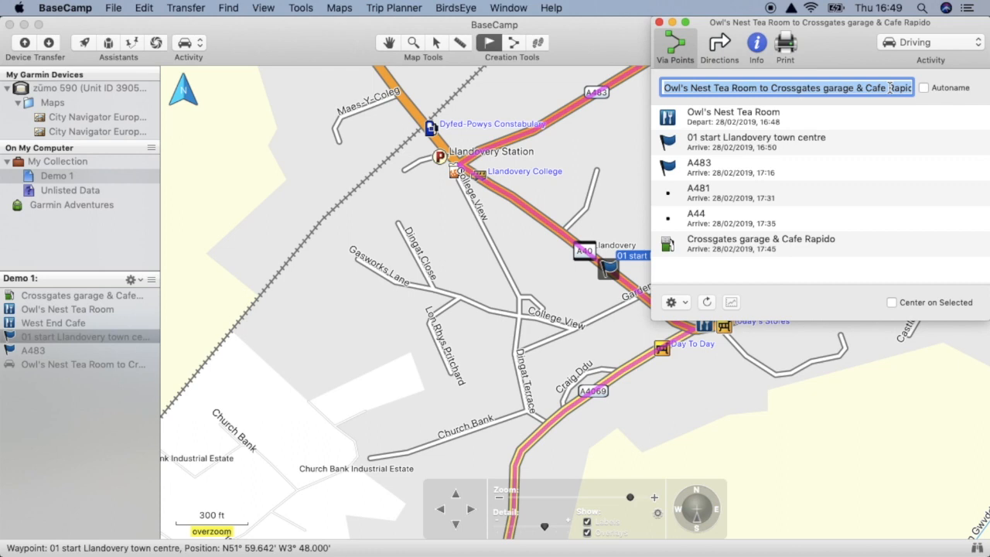
pyautogui.write("Owl's nes")
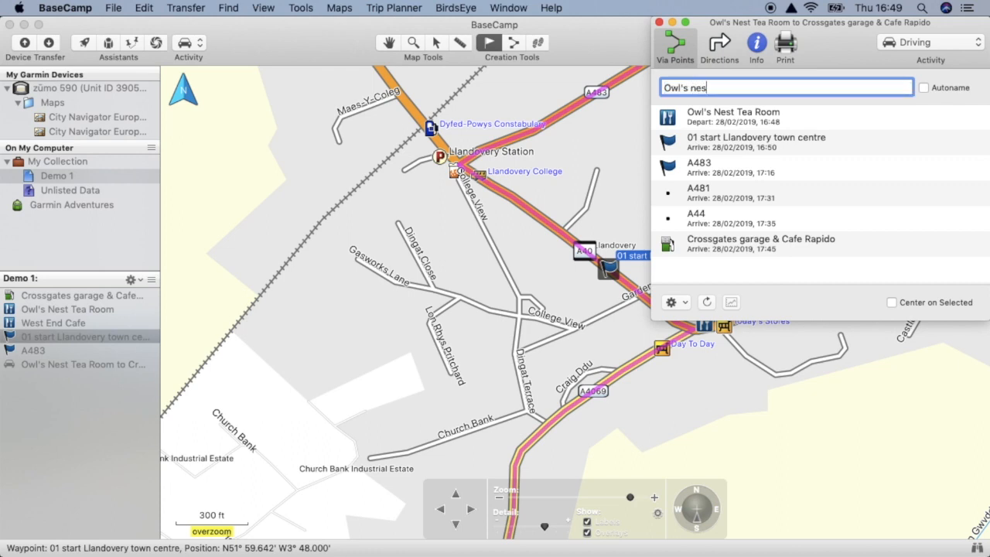
pyautogui.write('t to Cafe Rapido')
pyautogui.press('Return')
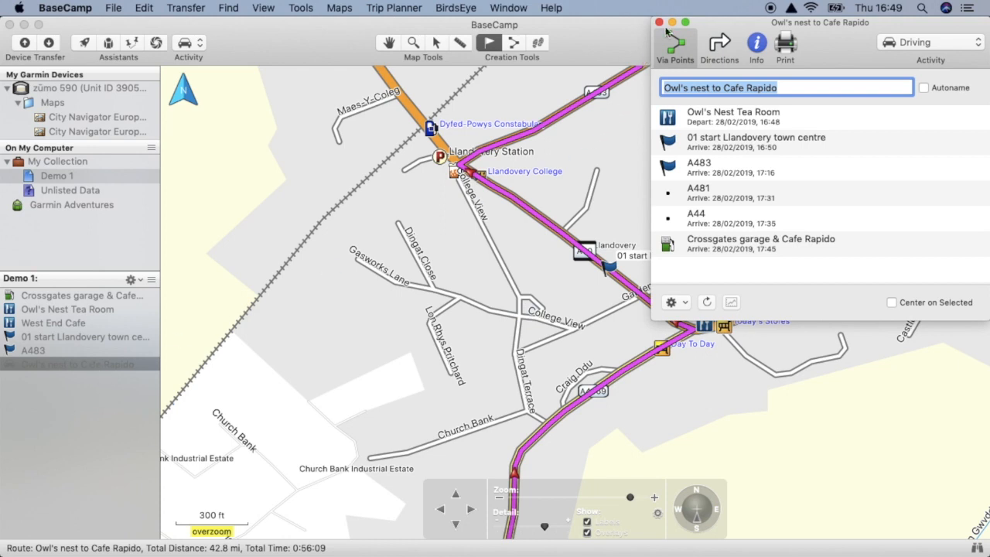
pyautogui.click(659, 22)
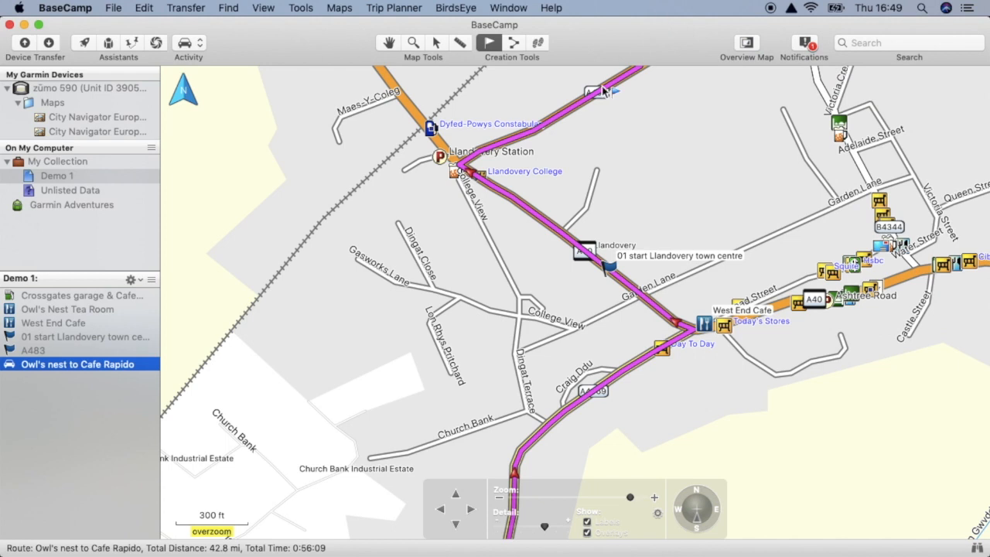
# - Duplicate the Owl's nest to Cafe Rapido route without duplicating its waypoints
pyautogui.rightClick(128, 365)
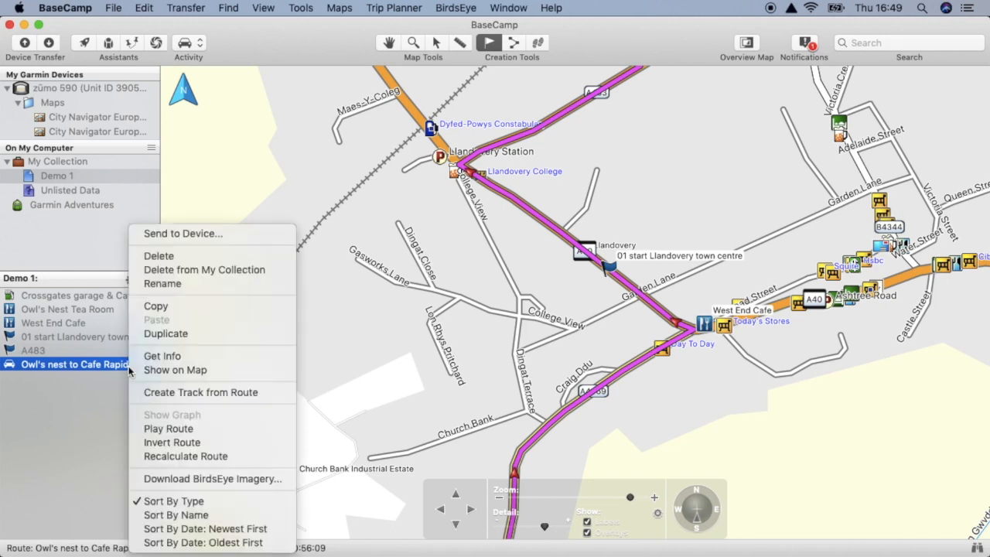
pyautogui.click(213, 334)
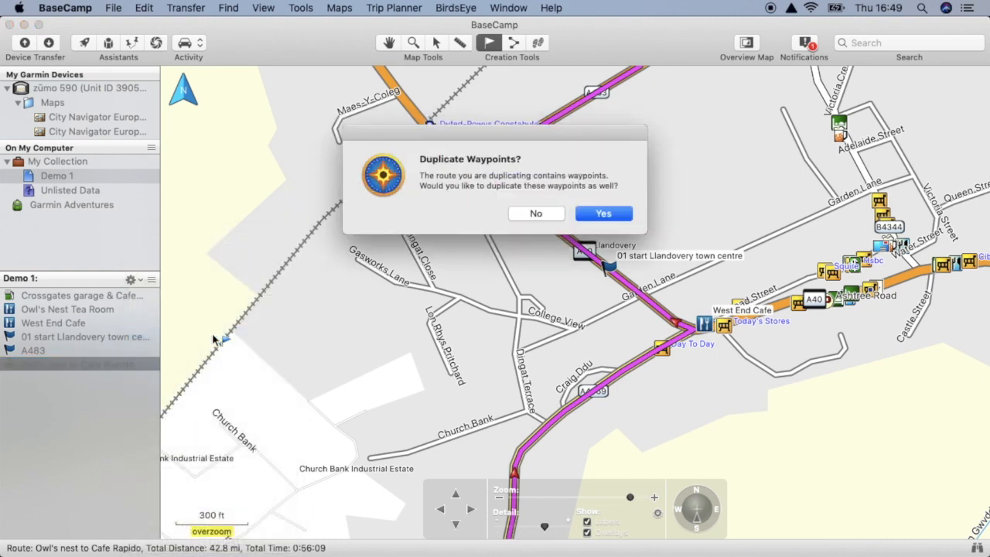
pyautogui.click(537, 215)
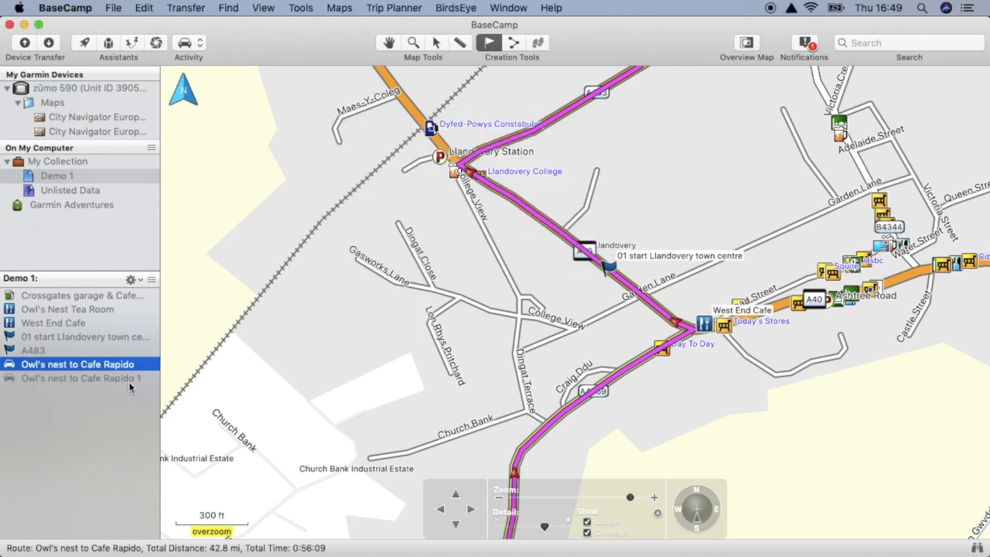
# - Open the duplicated route's details and rename it "West End to Cafe Rapido"
pyautogui.click(114, 378)
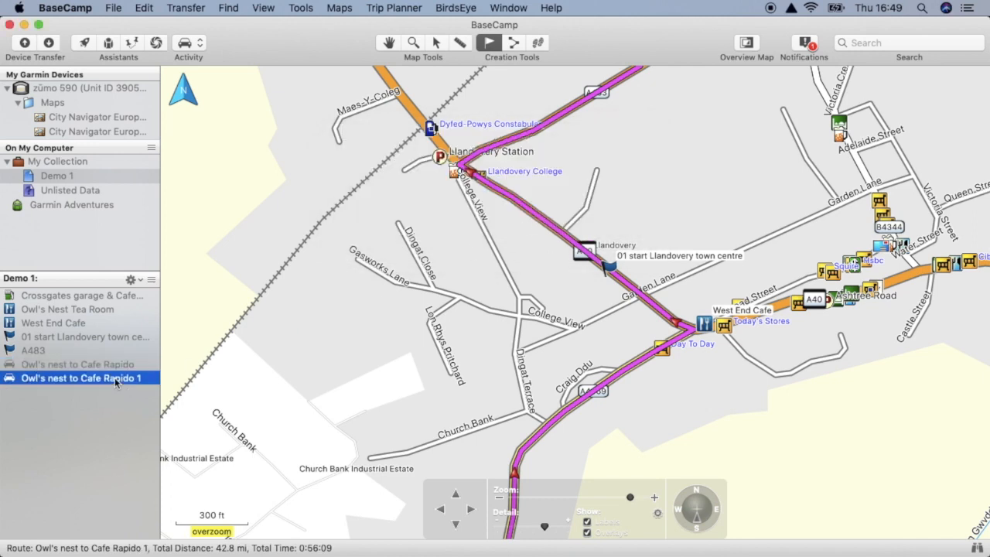
pyautogui.doubleClick(114, 377)
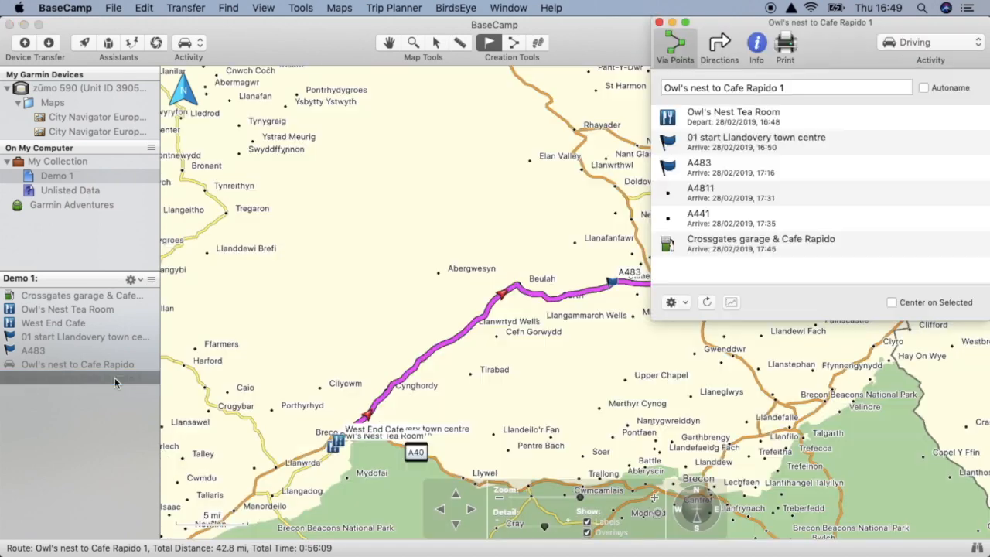
pyautogui.click(709, 88)
pyautogui.moveTo(709, 88); pyautogui.dragTo(597, 83)
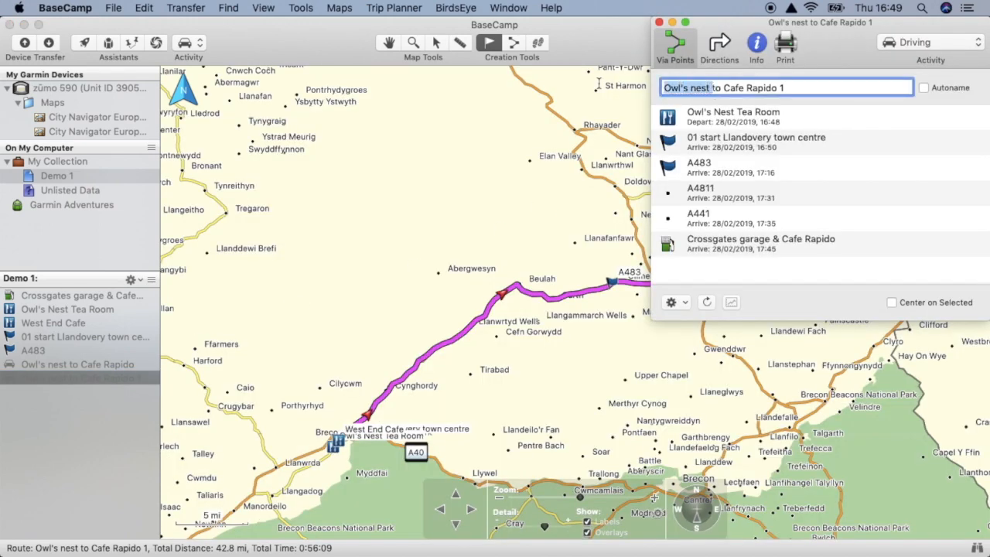
pyautogui.write('West E')
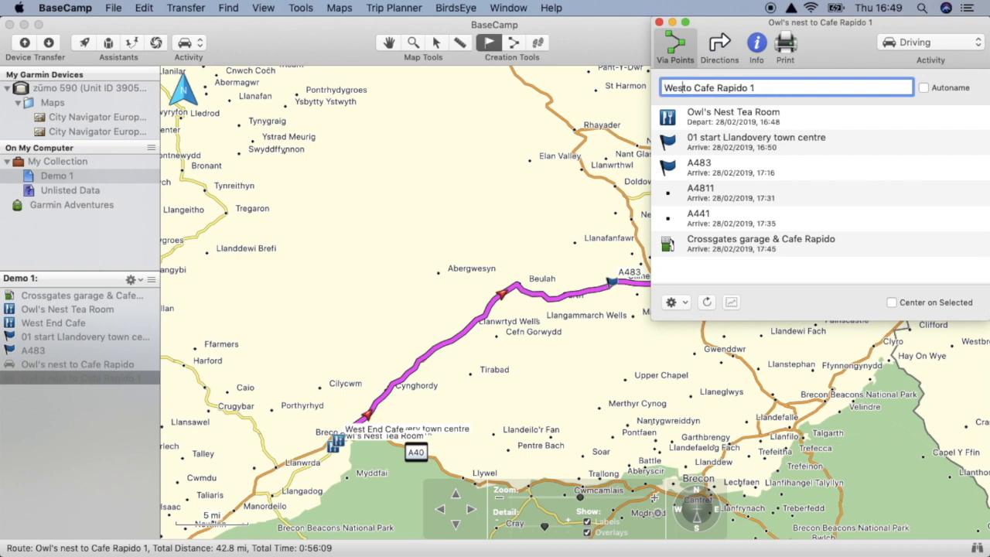
pyautogui.write('nd')
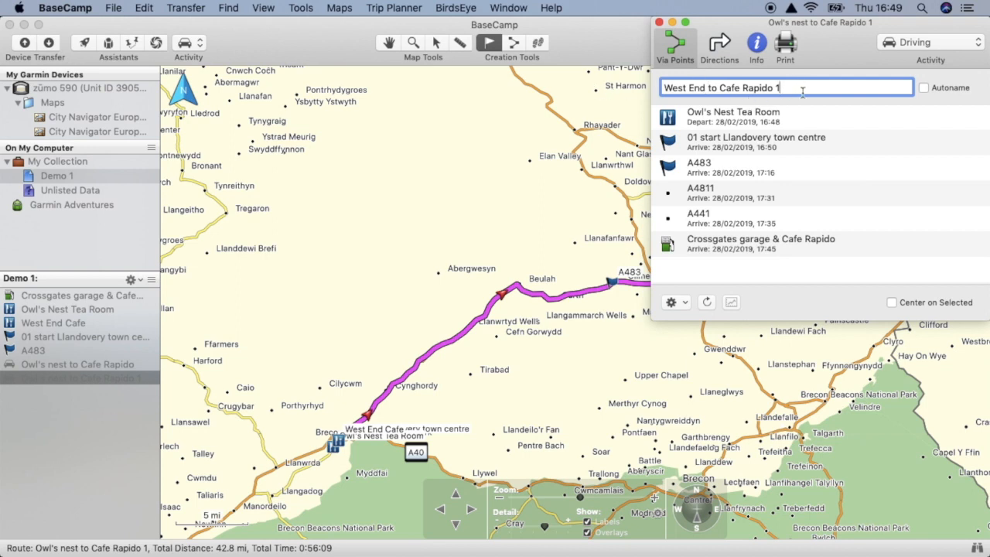
pyautogui.press('BackSpace')
pyautogui.press('BackSpace')
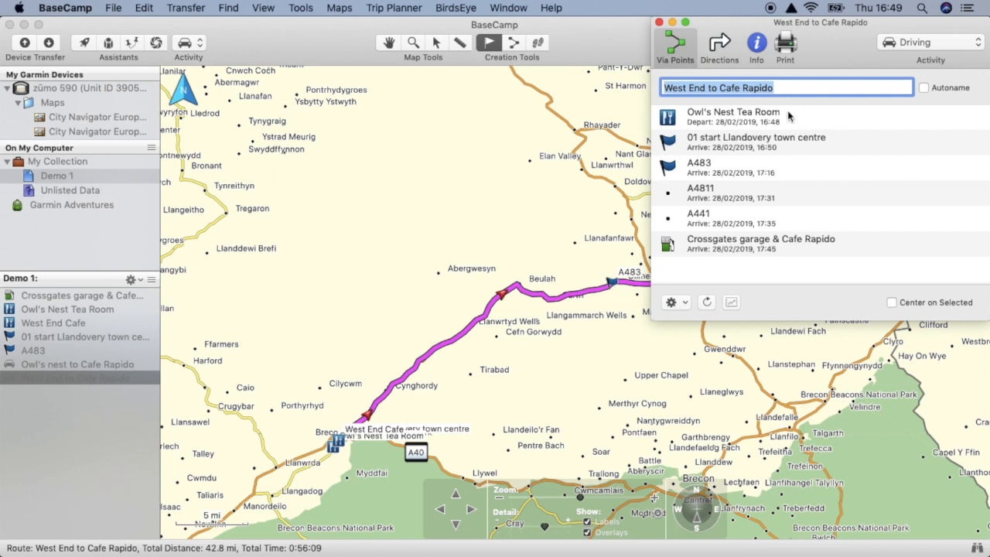
# - Replace Owl's Nest Tea Room with the West End Cafe waypoint as the starting point of the West End to Cafe Rapido route
pyautogui.click(775, 120)
pyautogui.press('Delete')
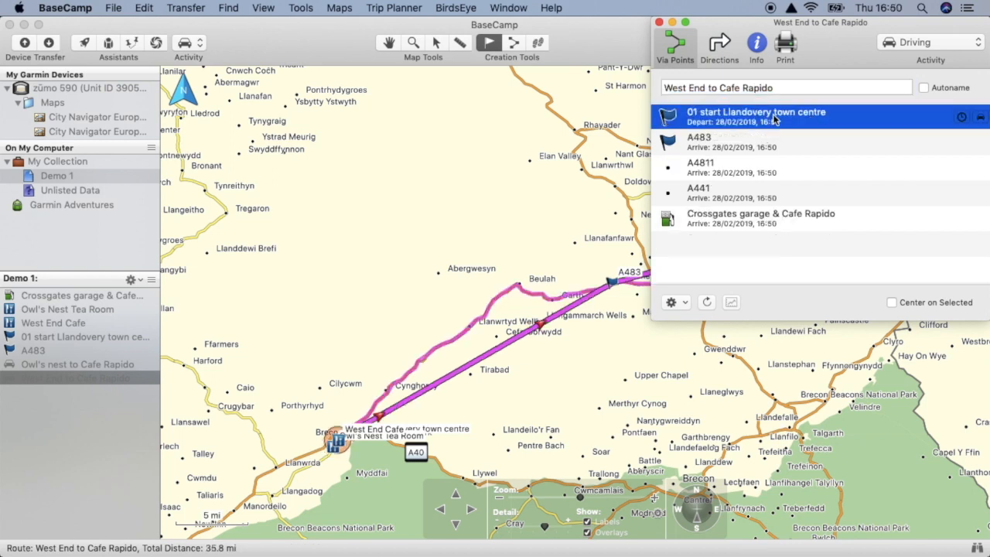
pyautogui.click(56, 325)
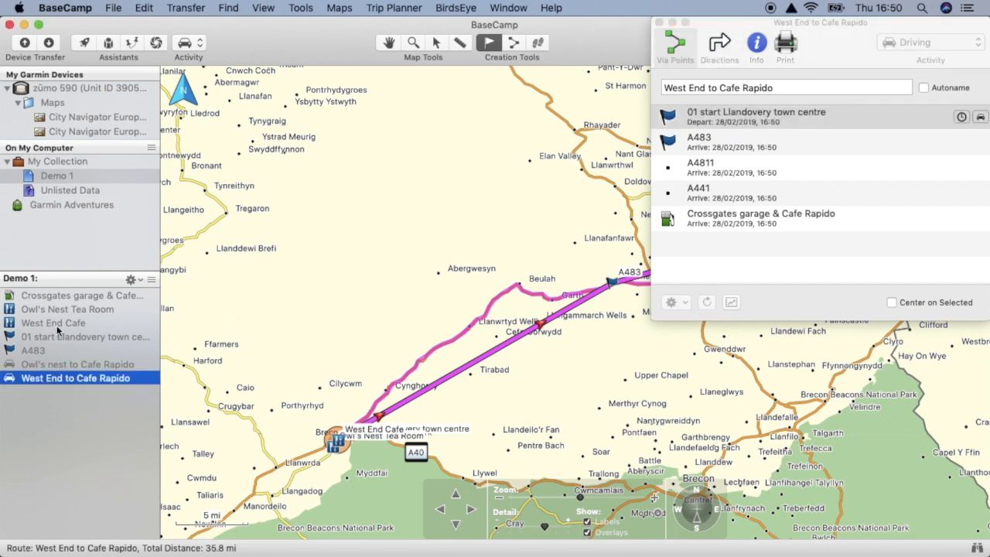
pyautogui.click(56, 325)
pyautogui.moveTo(61, 326); pyautogui.dragTo(720, 113)
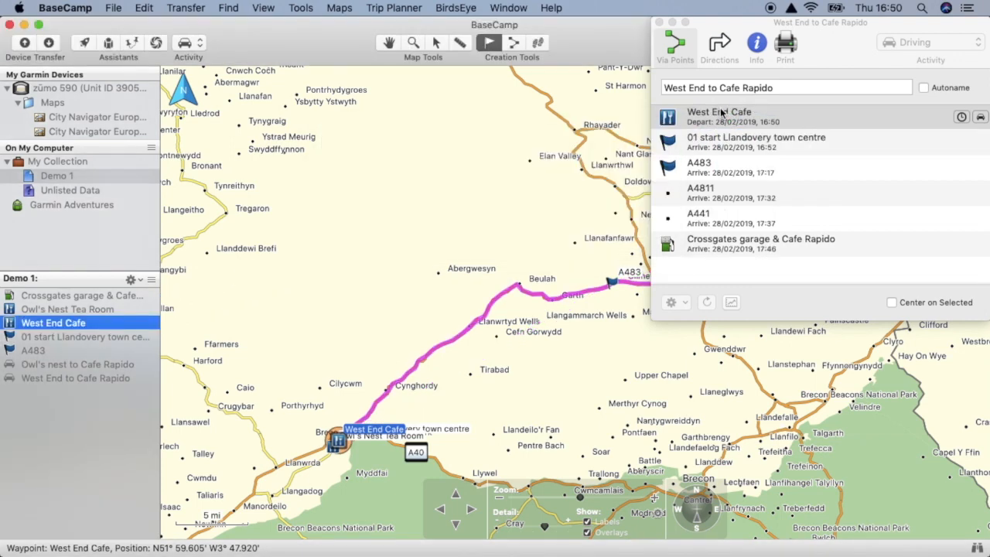
# - Set the West End to Cafe Rapido route's colour to Blue
pyautogui.click(758, 48)
pyautogui.click(759, 301)
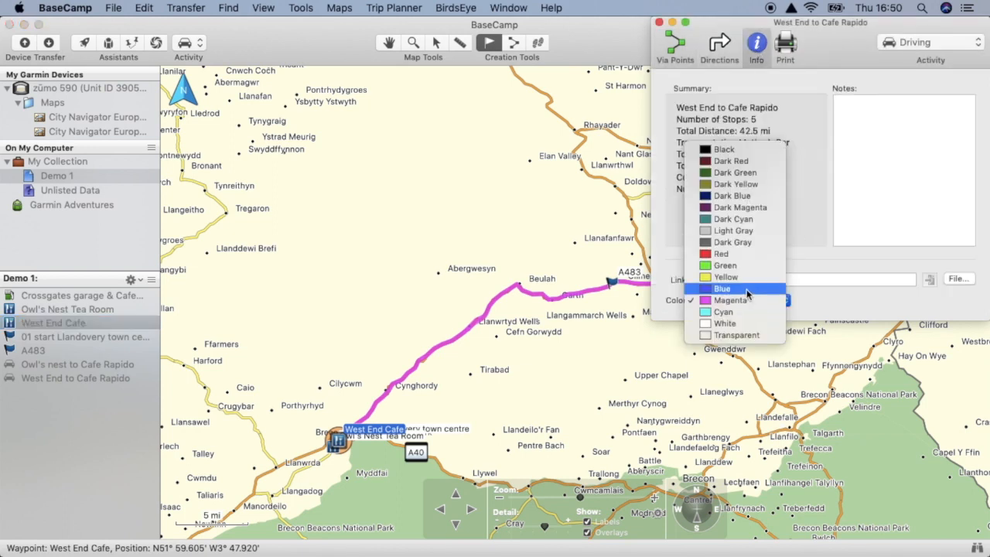
pyautogui.click(747, 288)
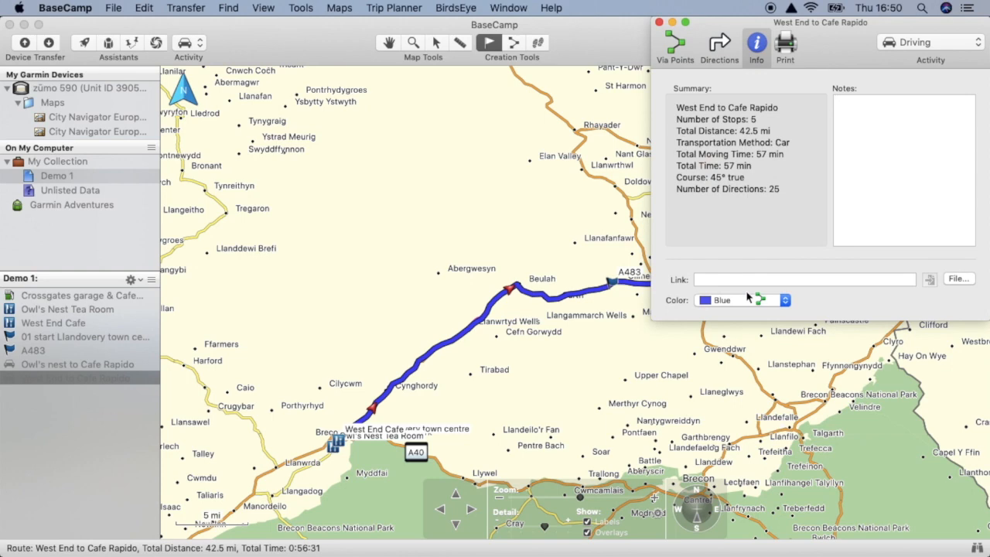
# - Examine both routes through Llandovery town centre around West End Cafe and the 01 start waypoint, closing the route details
pyautogui.click(418, 48)
pyautogui.moveTo(328, 418); pyautogui.dragTo(376, 463)
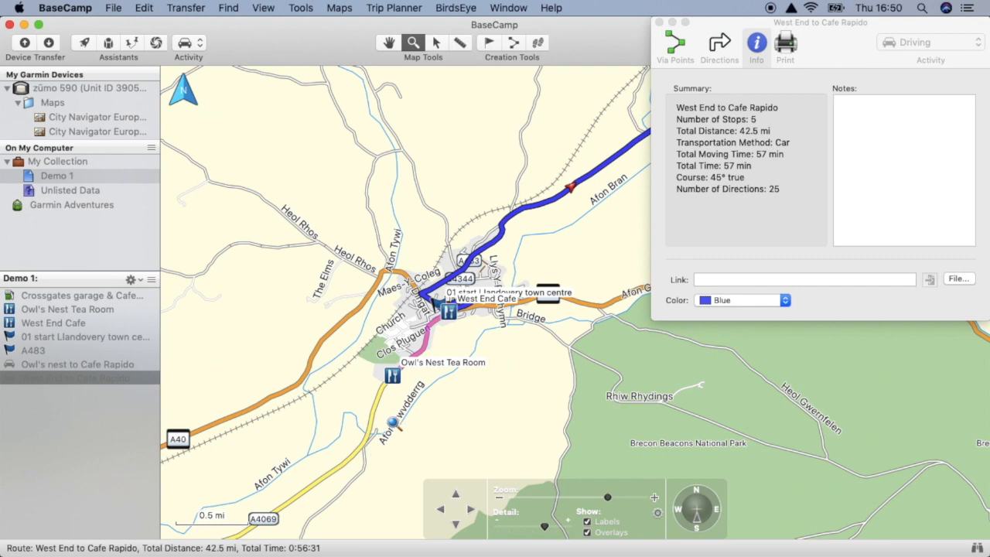
pyautogui.moveTo(406, 272); pyautogui.dragTo(499, 355)
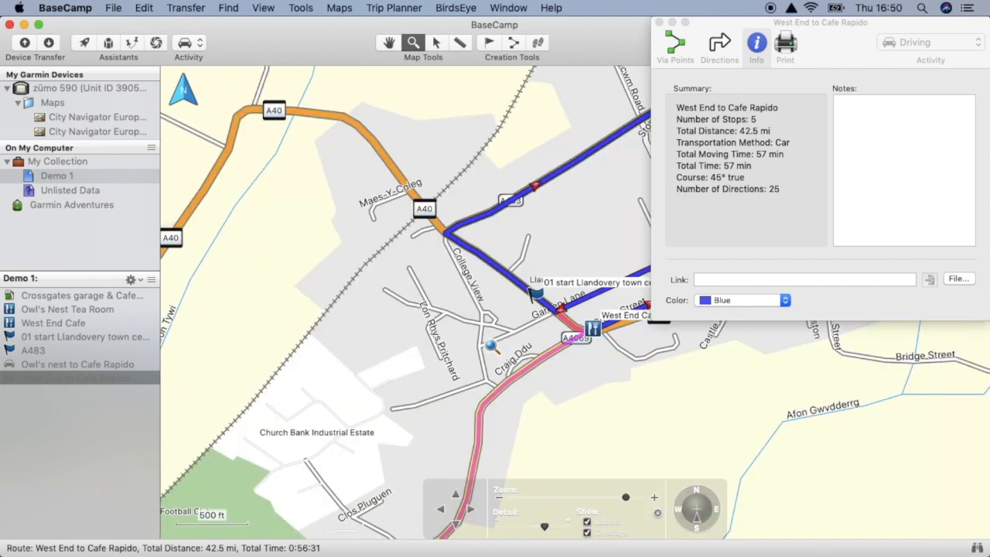
pyautogui.click(659, 23)
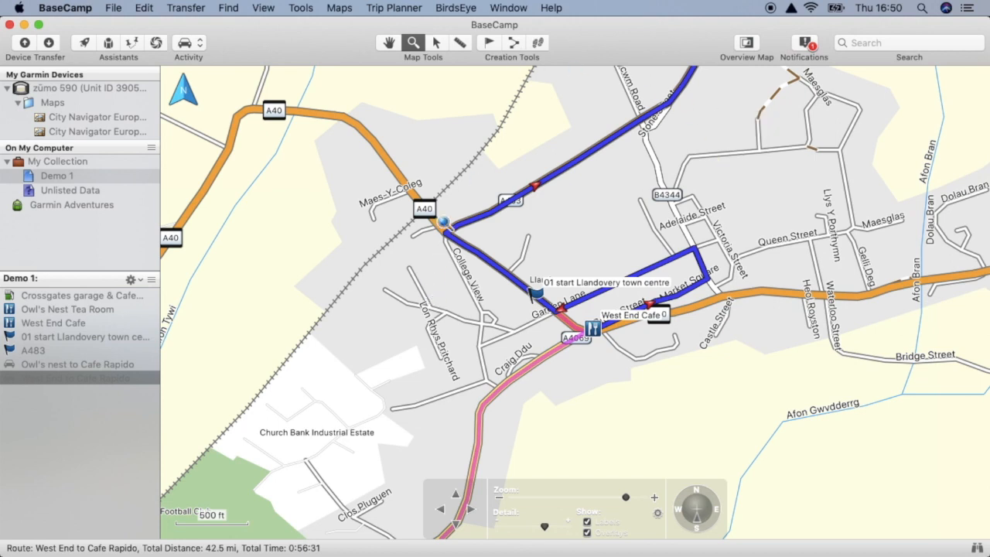
pyautogui.moveTo(443, 223)
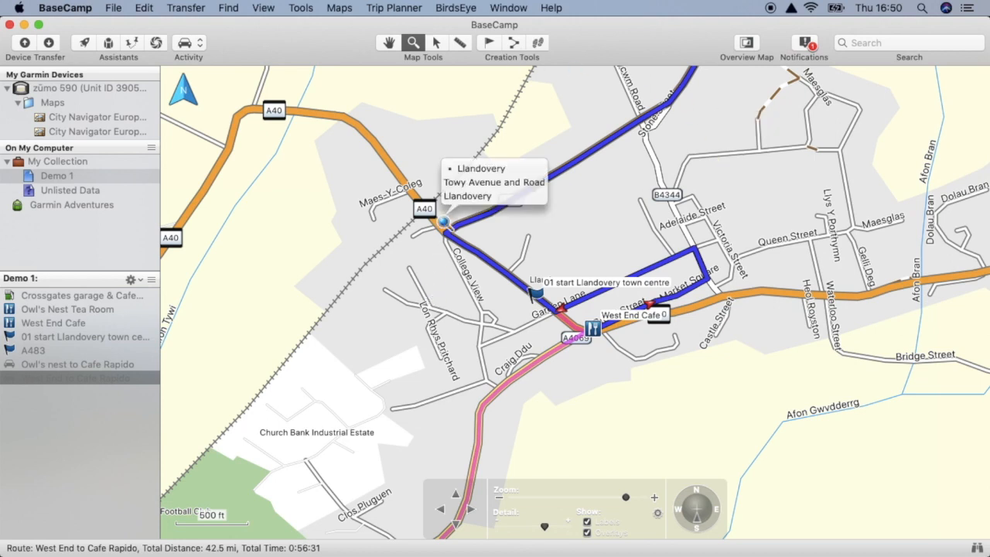